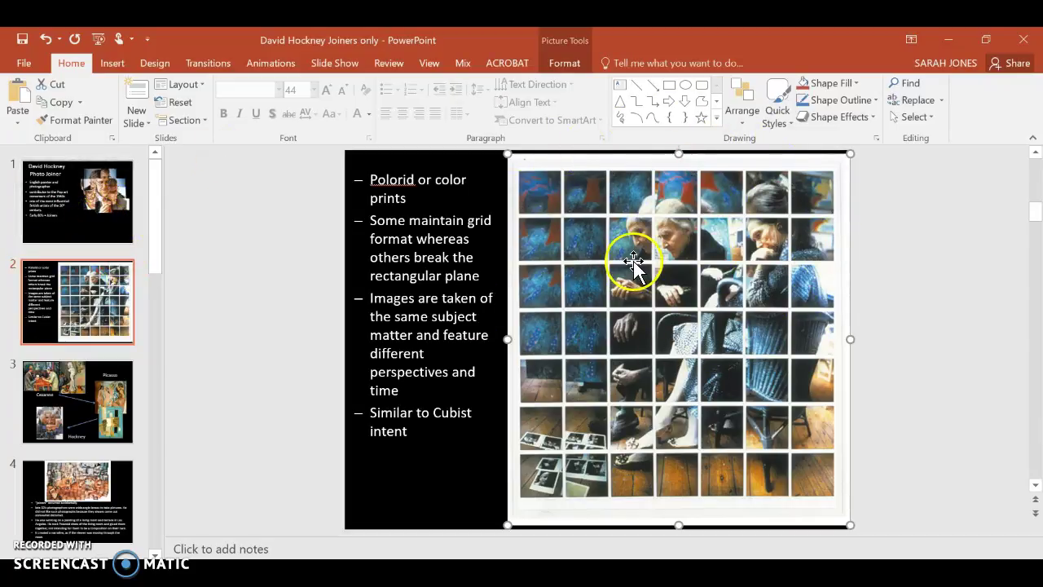
Review the David Hockney photo joiner slides, then minimize PowerPoint.
click(107, 189)
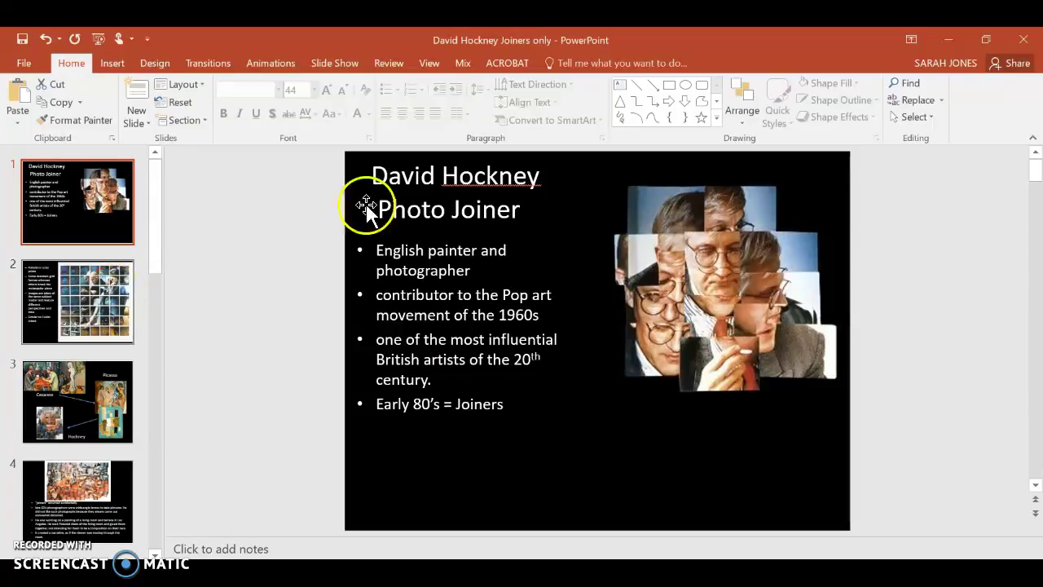
click(104, 316)
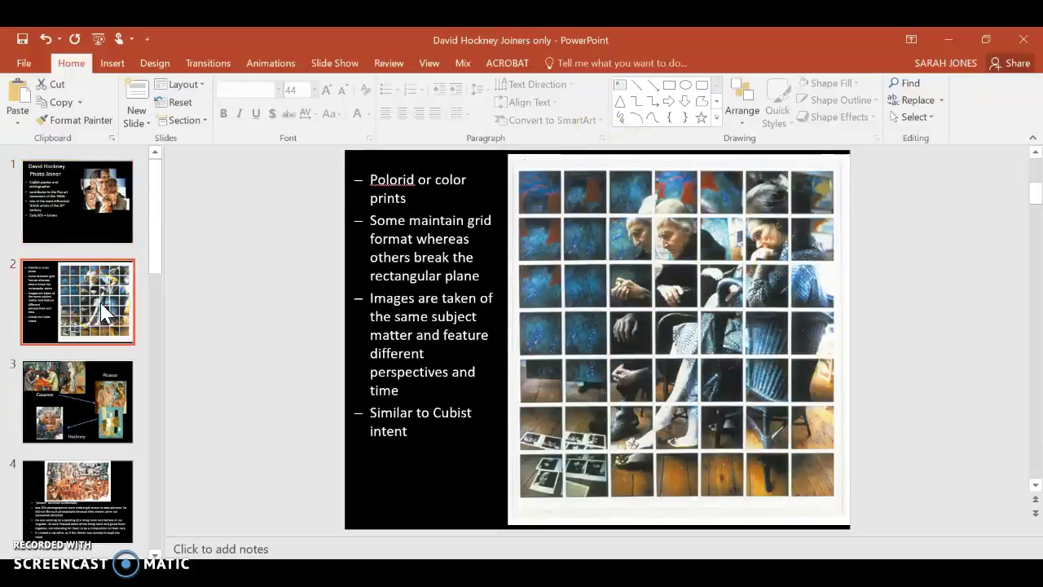
click(951, 37)
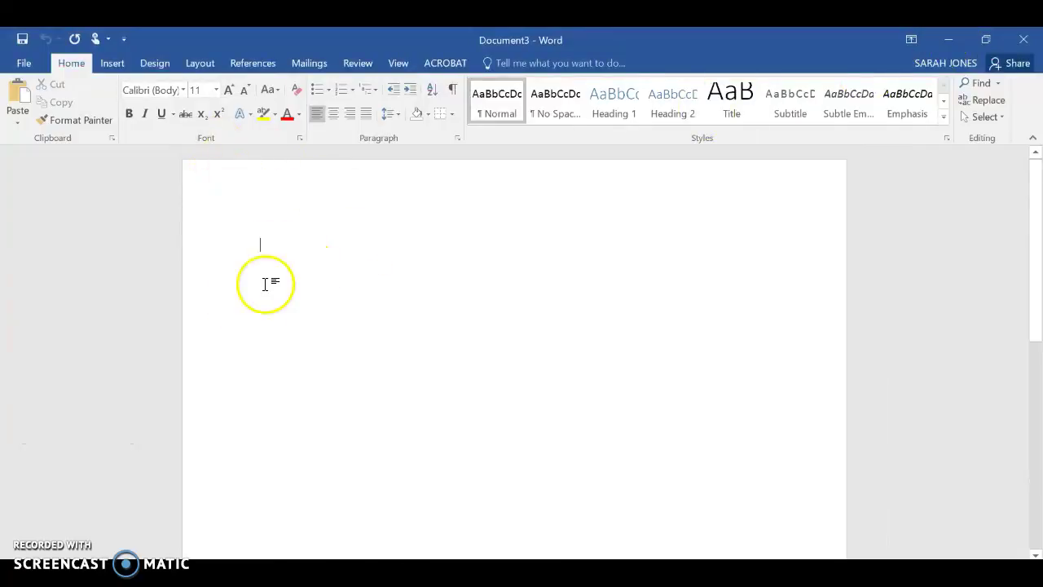
click(112, 62)
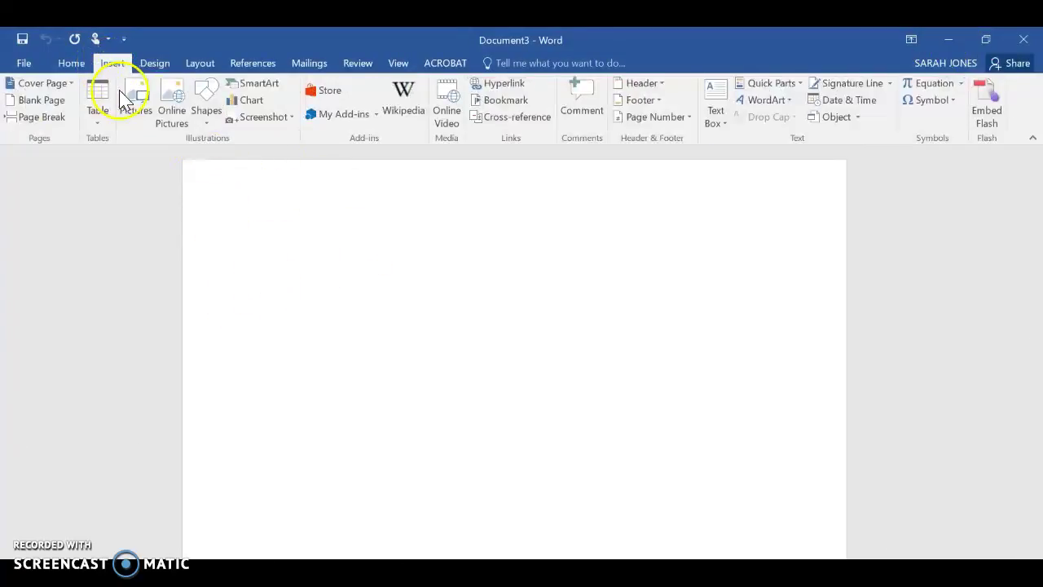
click(130, 96)
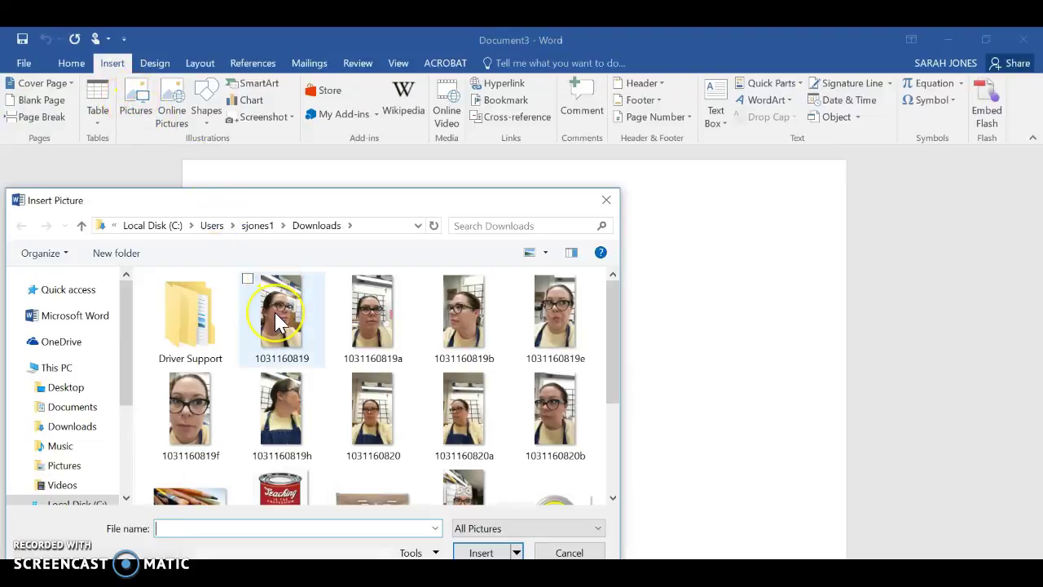
click(552, 311)
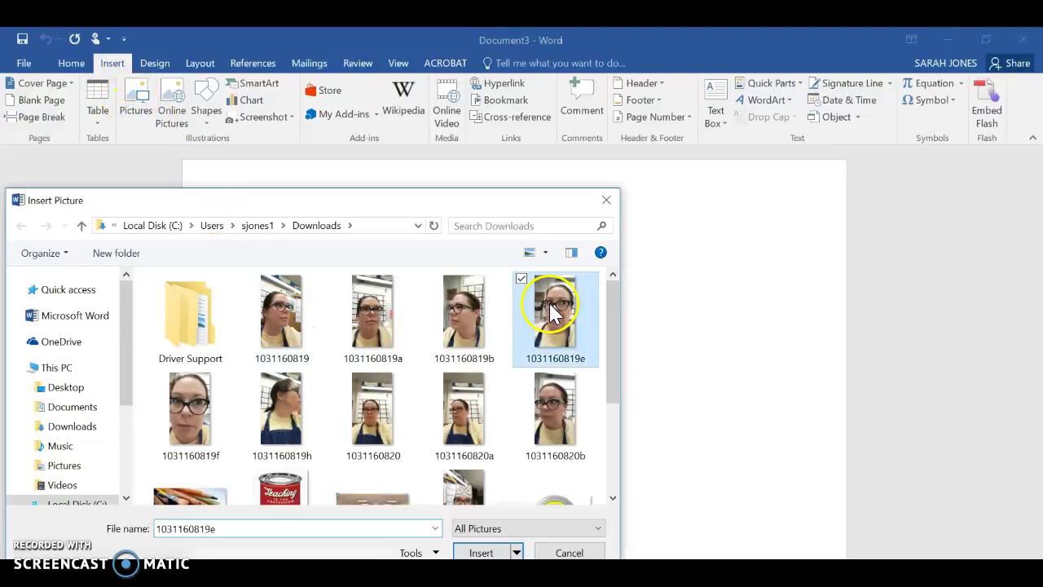
click(481, 553)
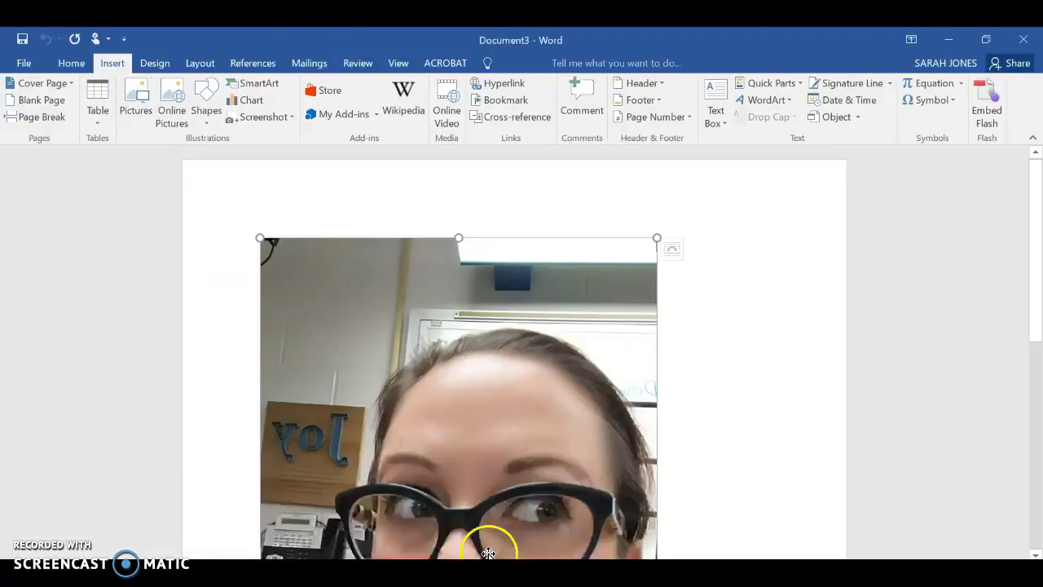
Resize the selfie to about 2.04 by 3.62 inches, left unrotated.
drag(657, 239, 481, 454)
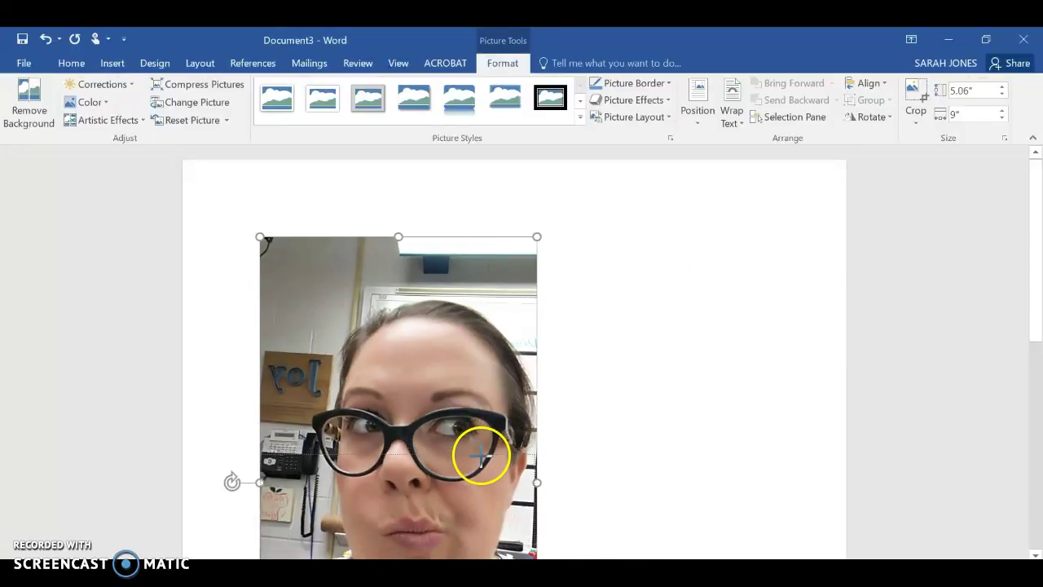
drag(538, 237, 448, 327)
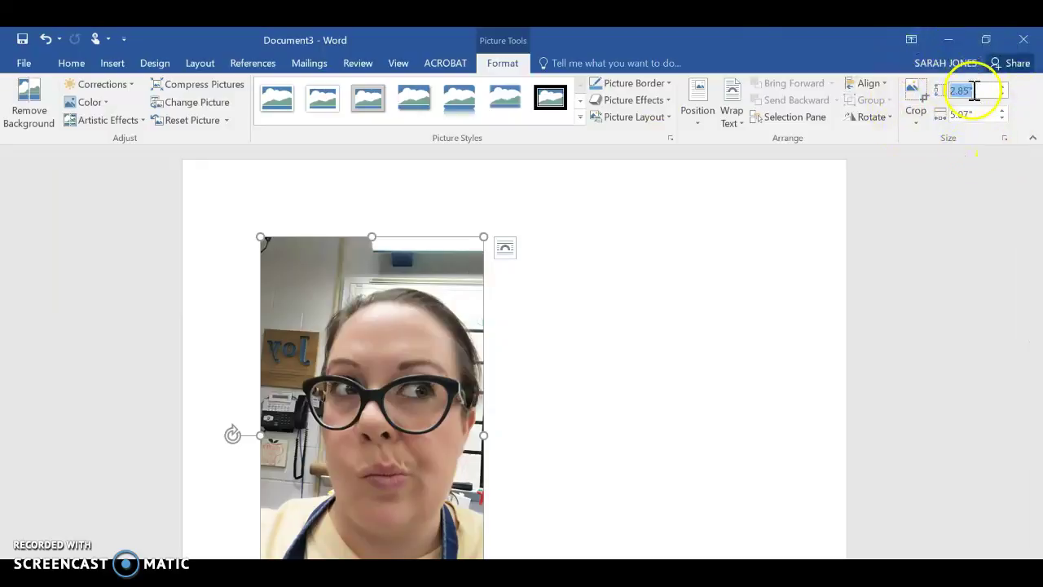
text(1)
key(Return)
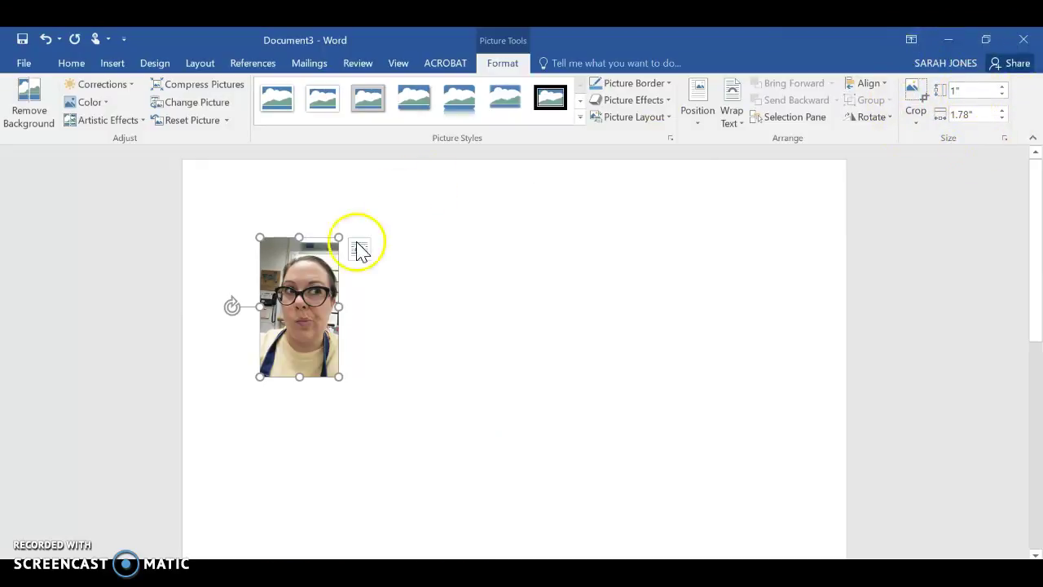
drag(339, 377, 419, 519)
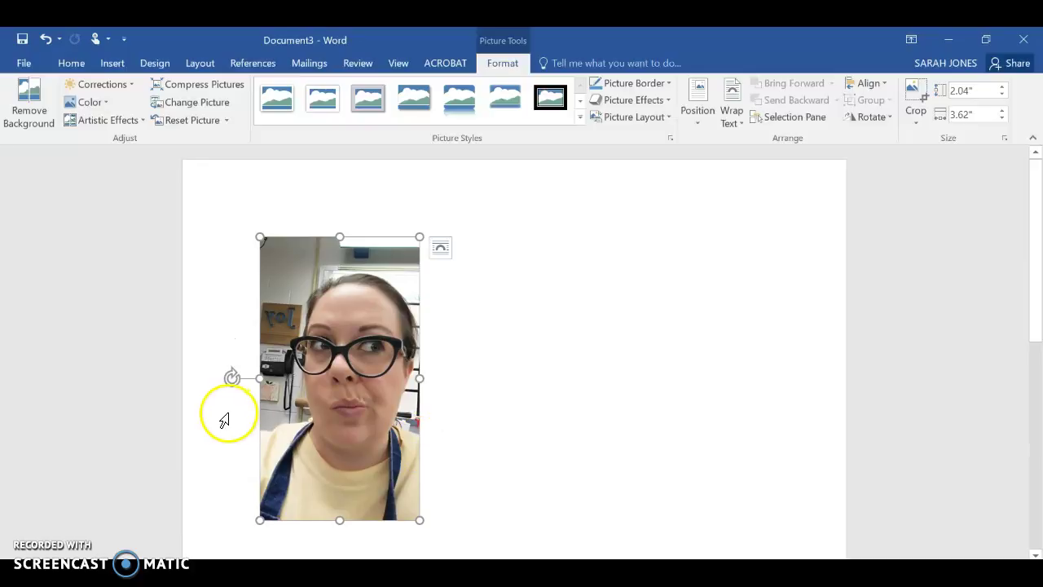
drag(230, 380, 206, 380)
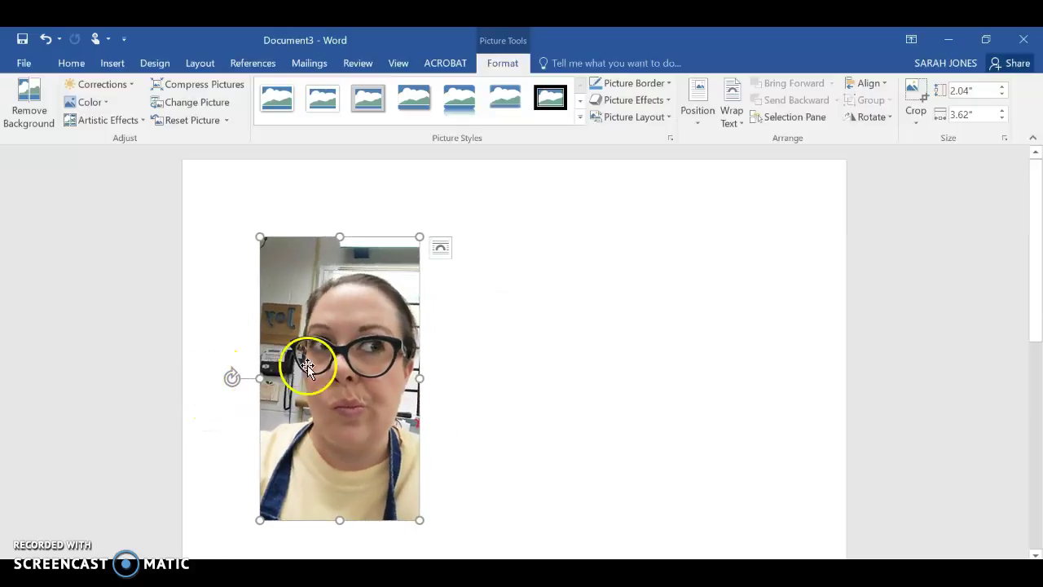
Set the first selfie's text wrapping to Tight and confirm it in the Wrap Text list.
click(441, 255)
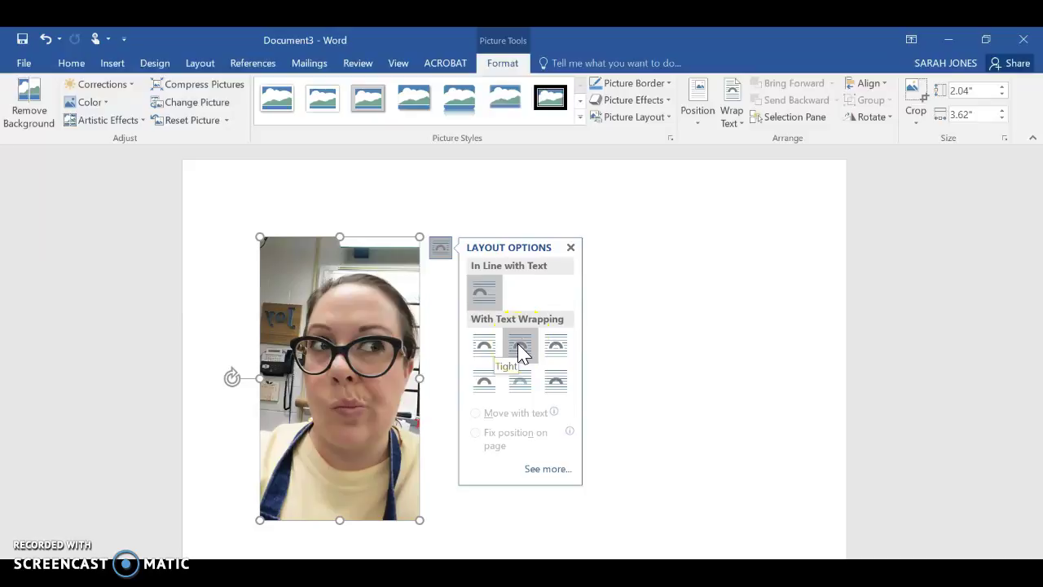
click(517, 343)
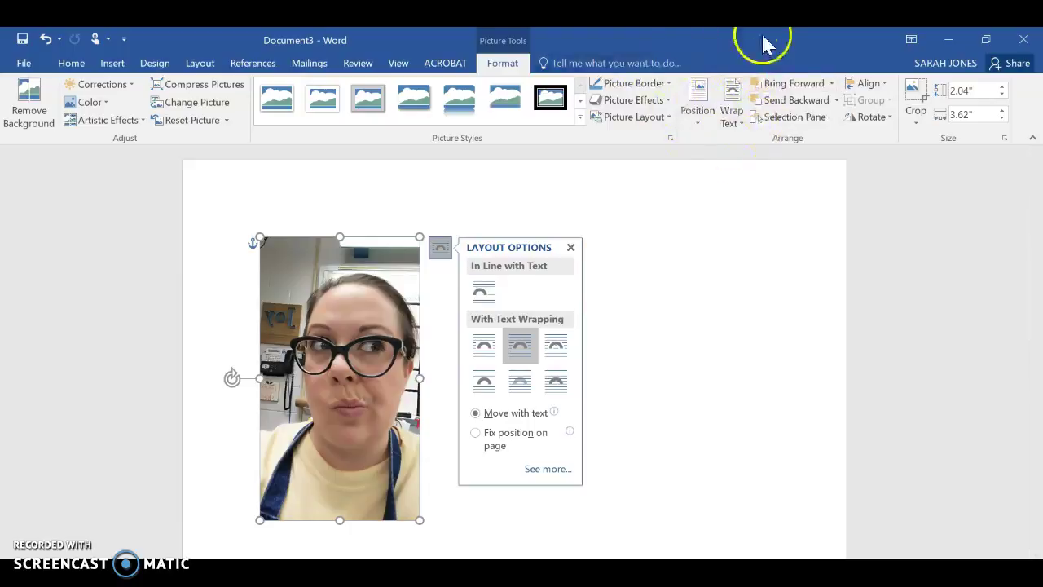
click(737, 96)
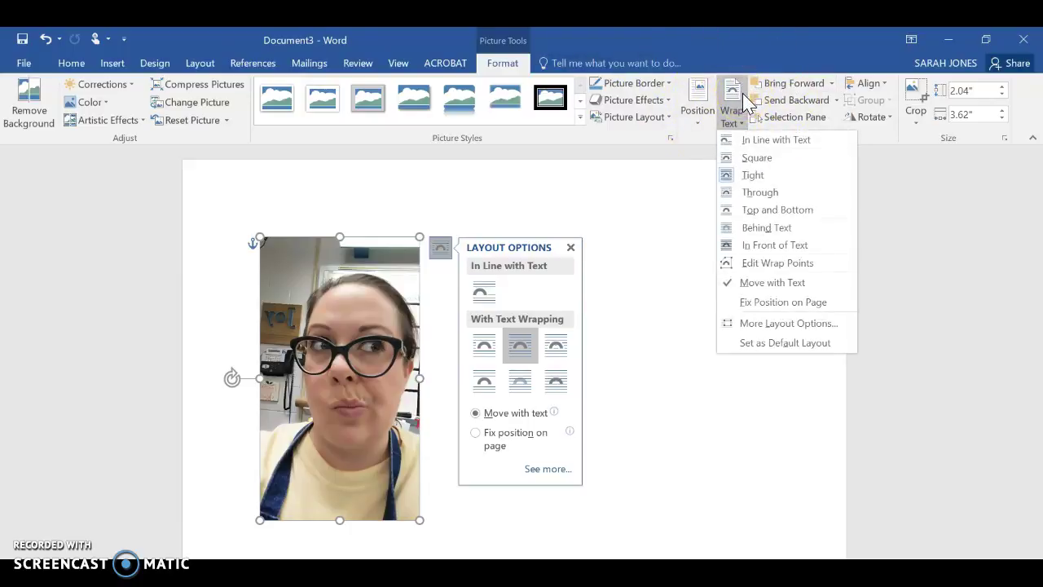
click(735, 98)
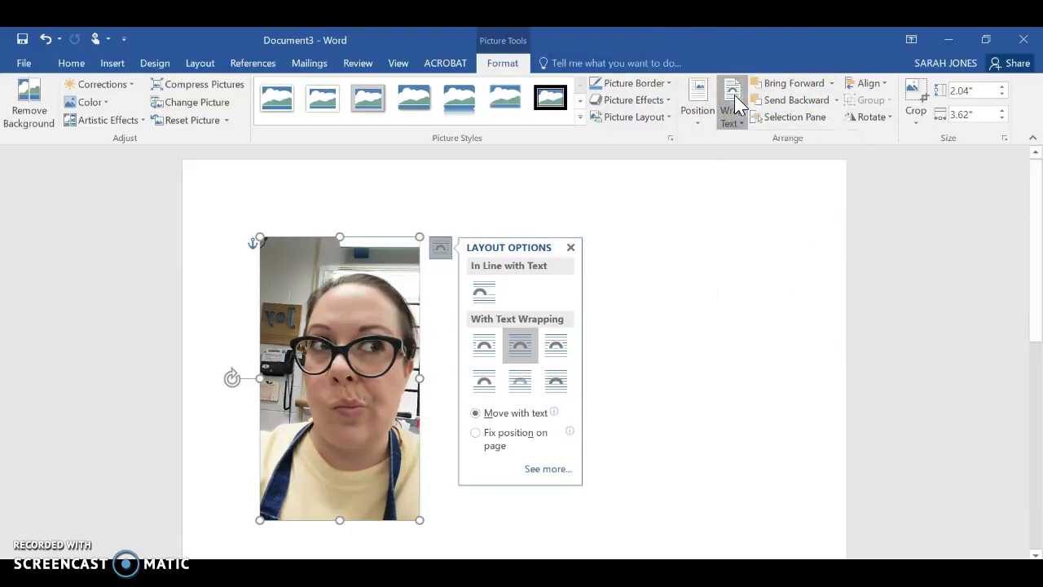
click(106, 68)
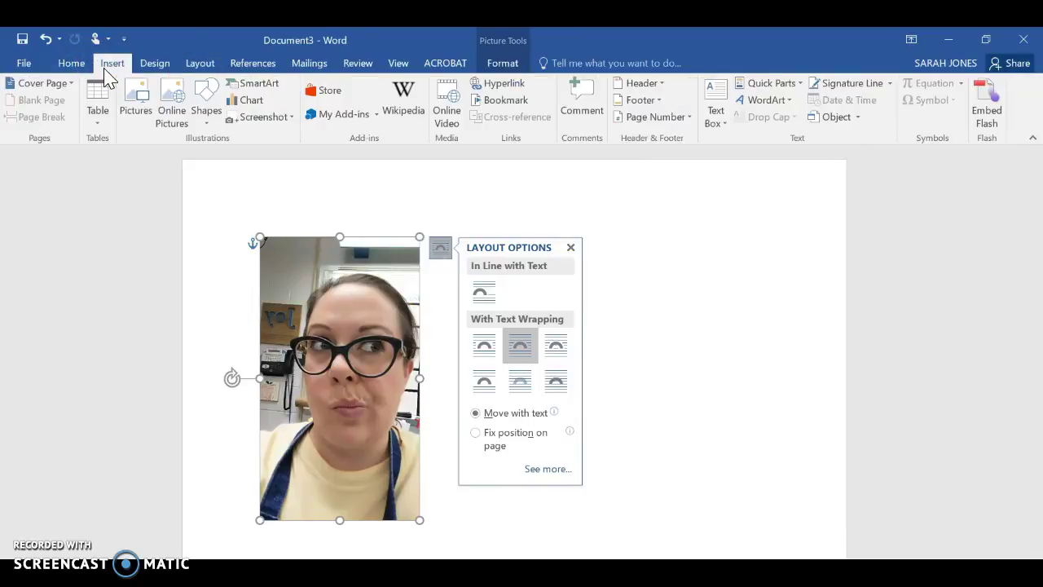
click(134, 96)
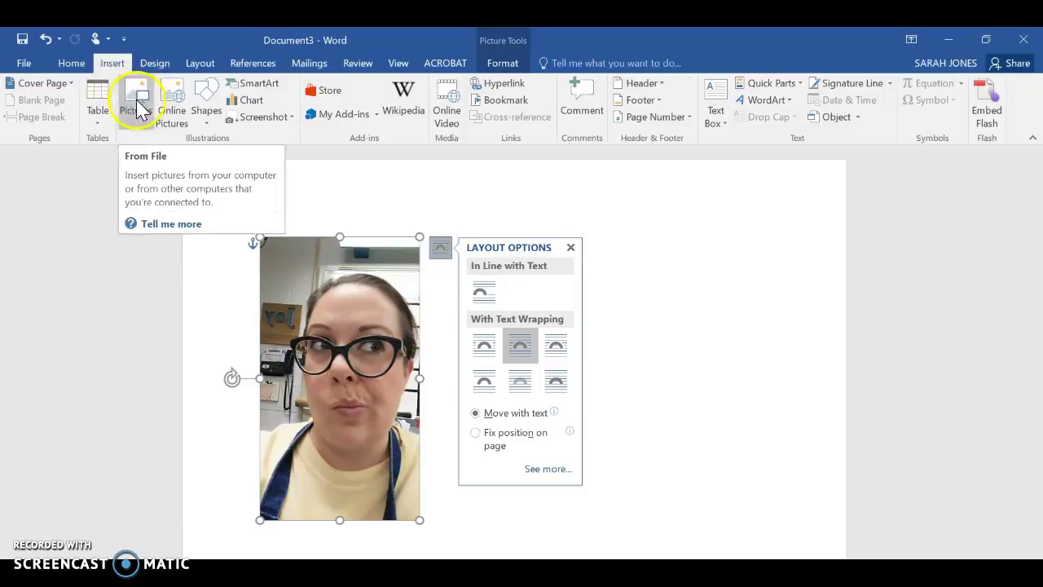
click(138, 112)
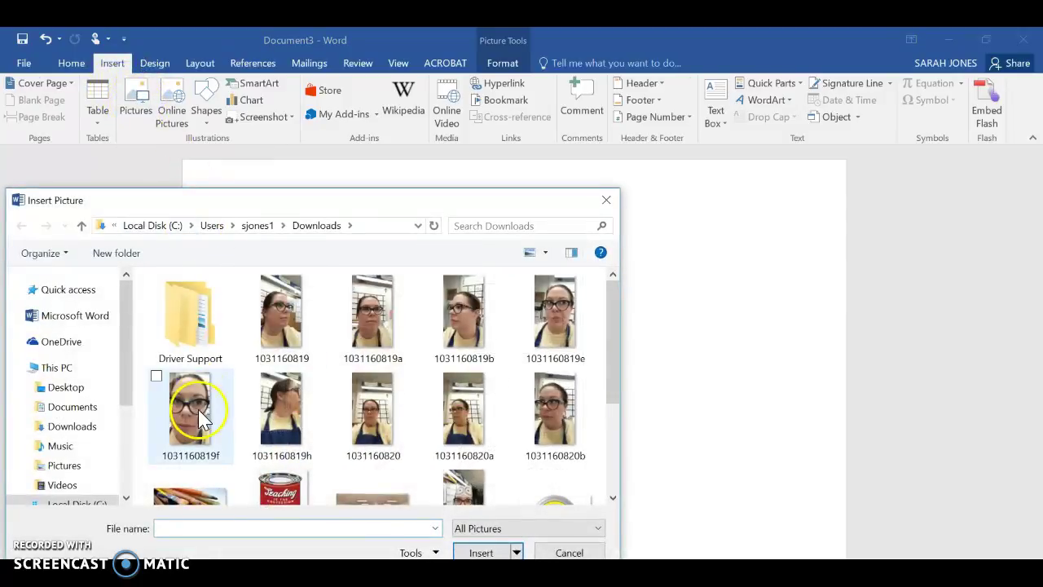
click(544, 410)
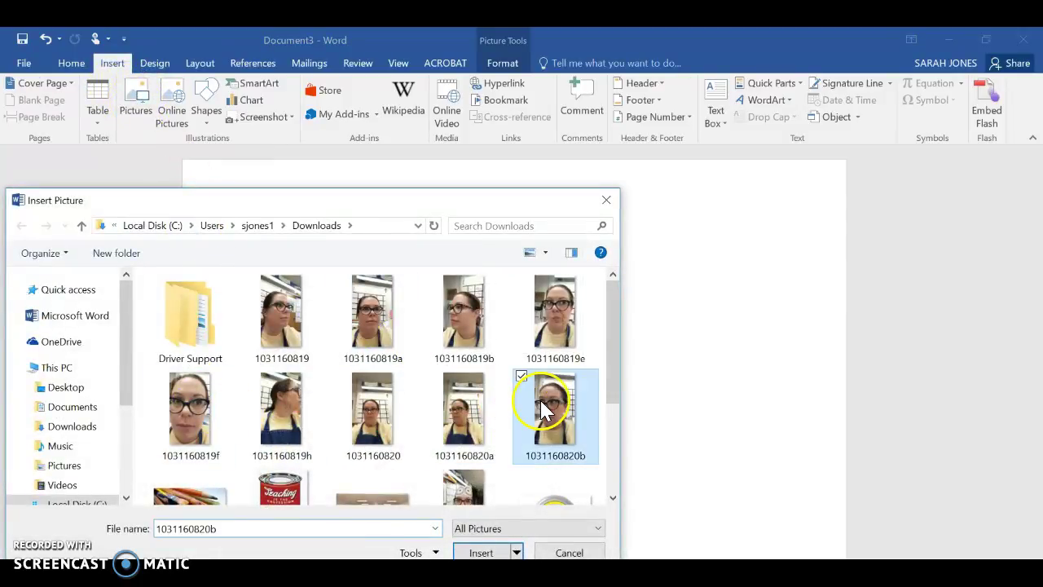
click(480, 553)
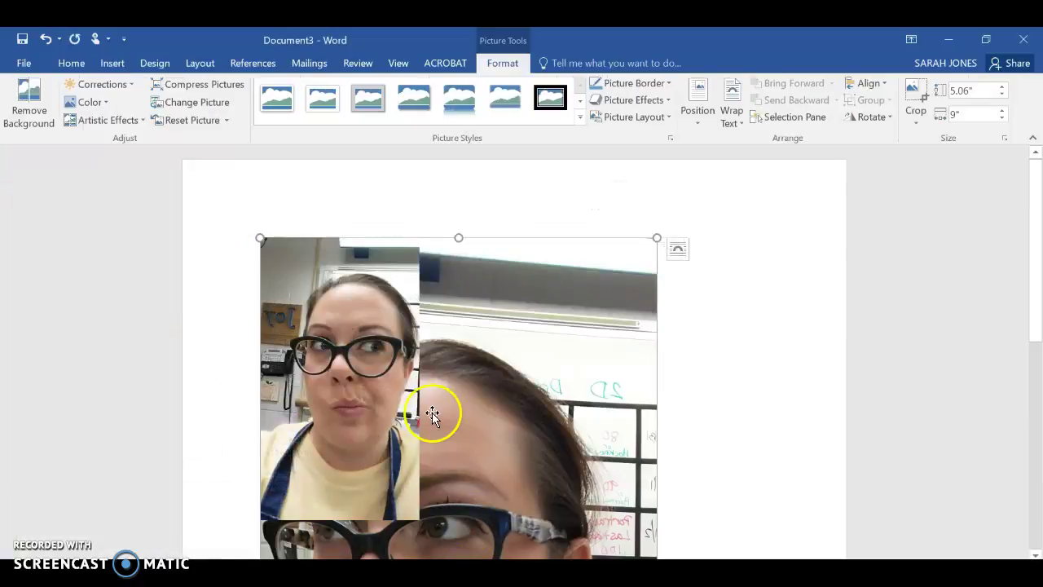
Shrink the second selfie to about 3.23 by 5.73 inches and give it Tight wrapping.
drag(657, 238, 537, 400)
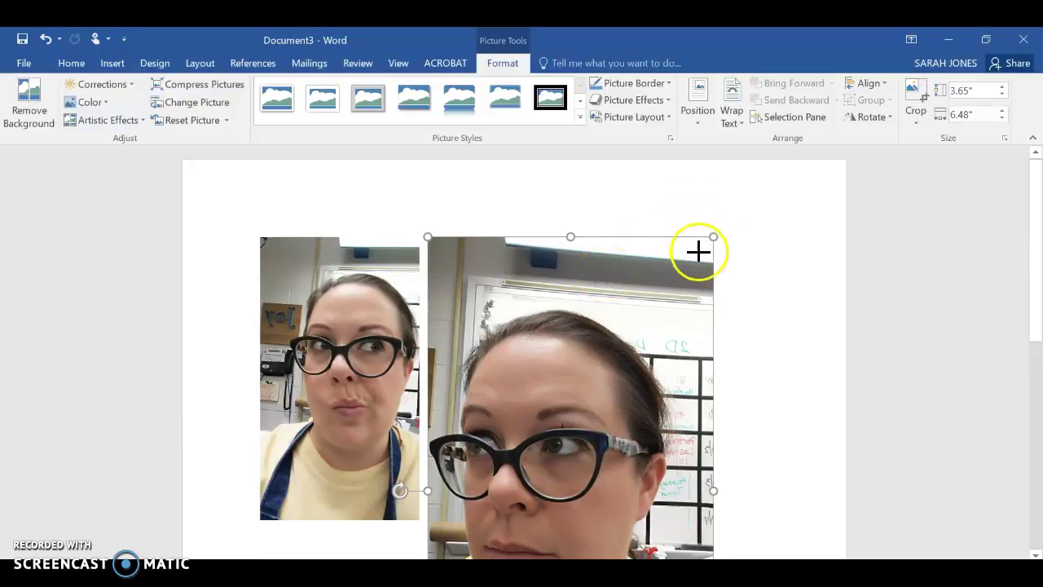
drag(699, 252, 673, 297)
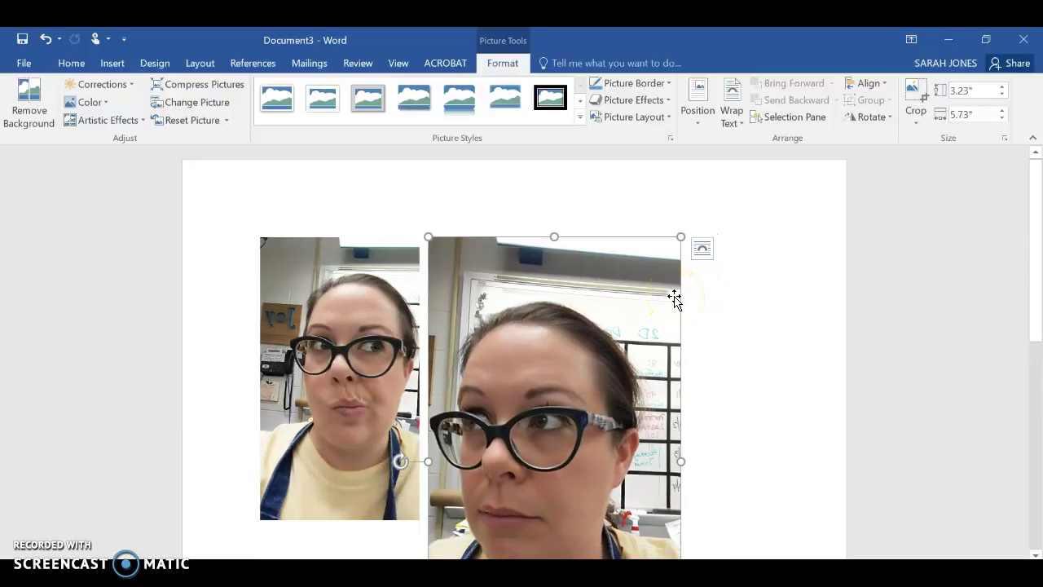
click(704, 250)
click(783, 349)
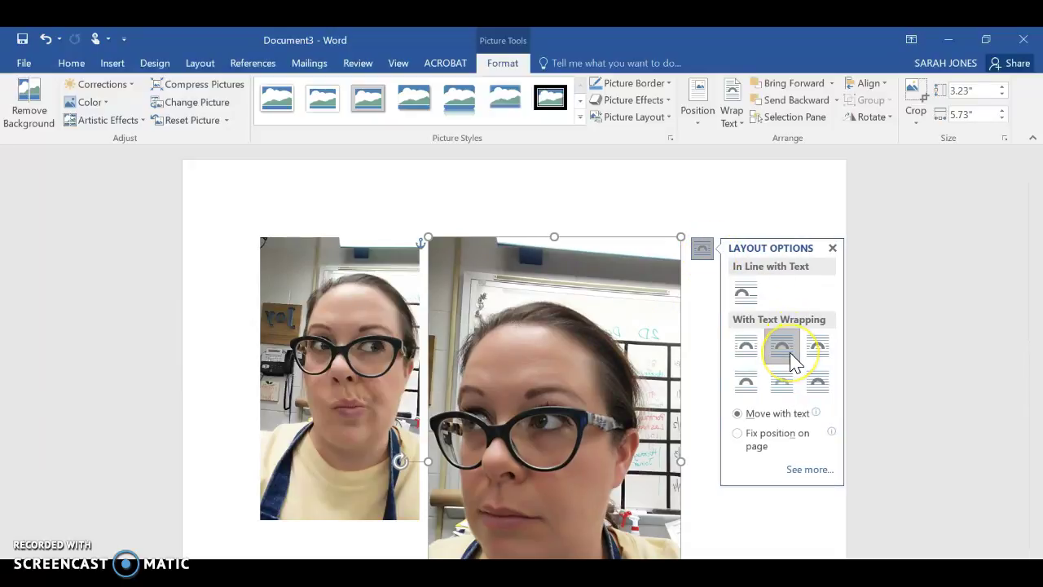
click(376, 303)
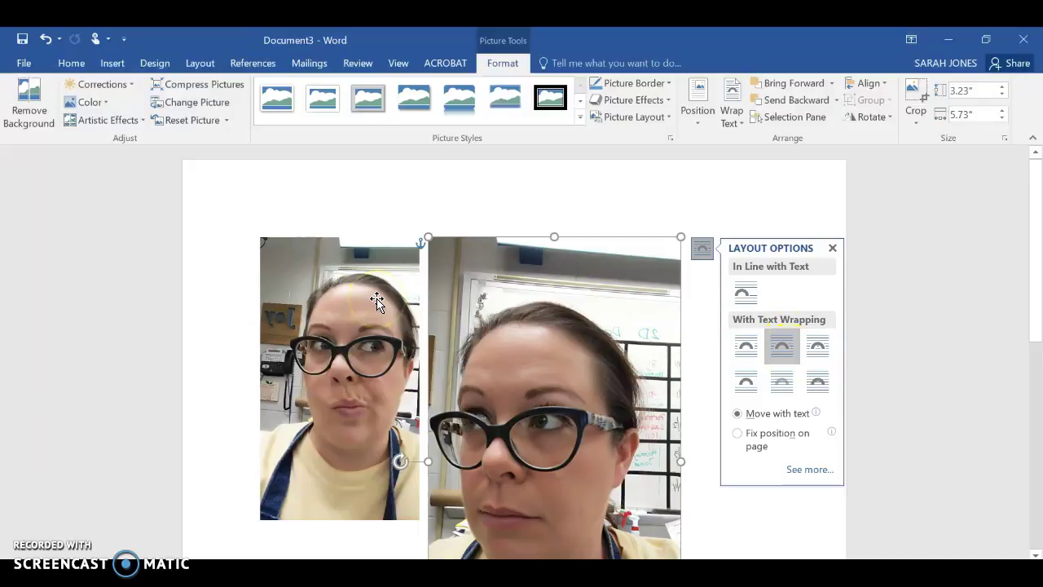
Overlap the two selfies, send the first behind the second, and nudge it closer alongside.
drag(377, 302, 333, 304)
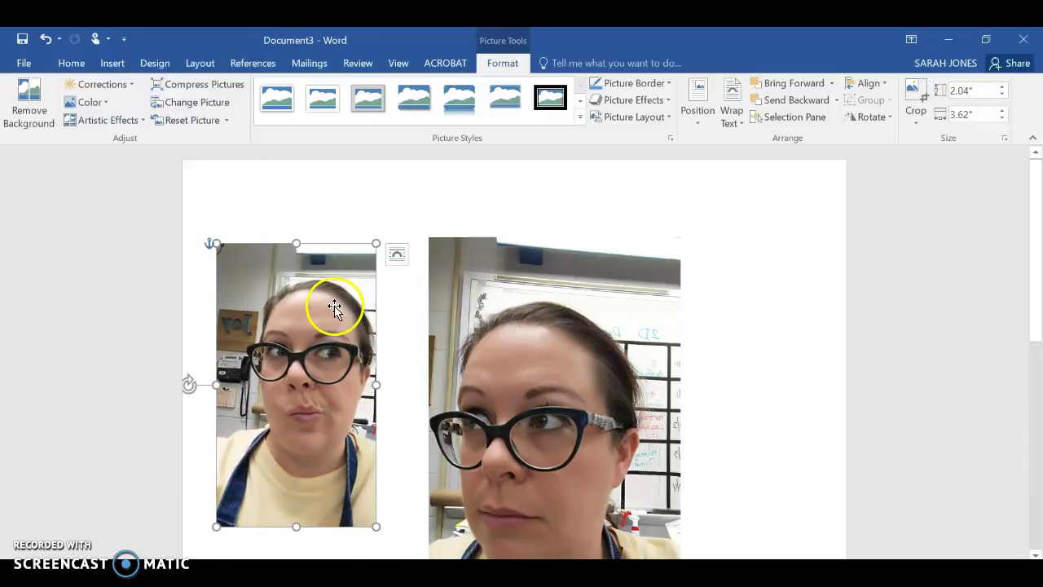
right_click(335, 304)
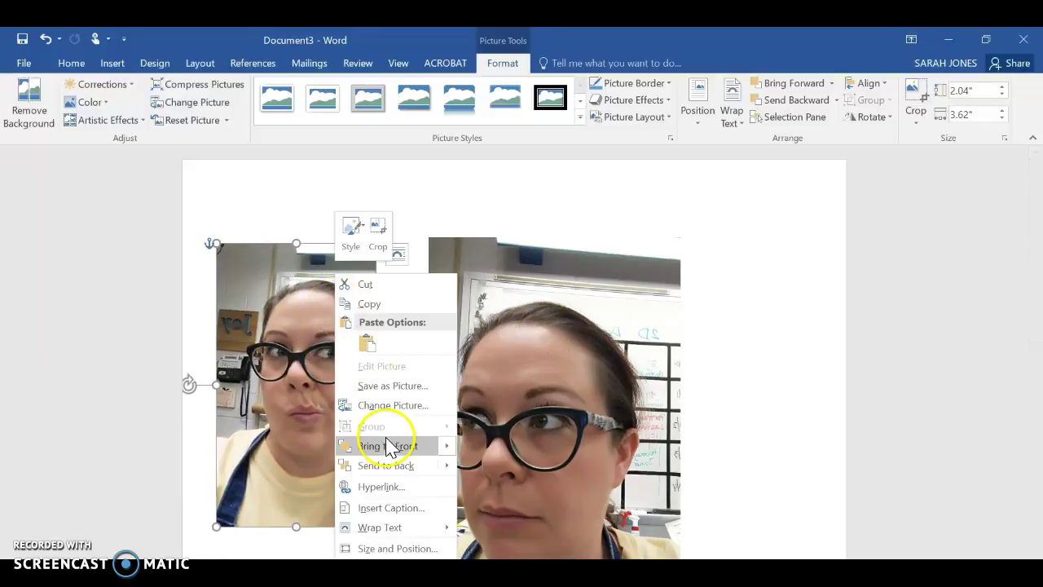
mouse_move(390, 449)
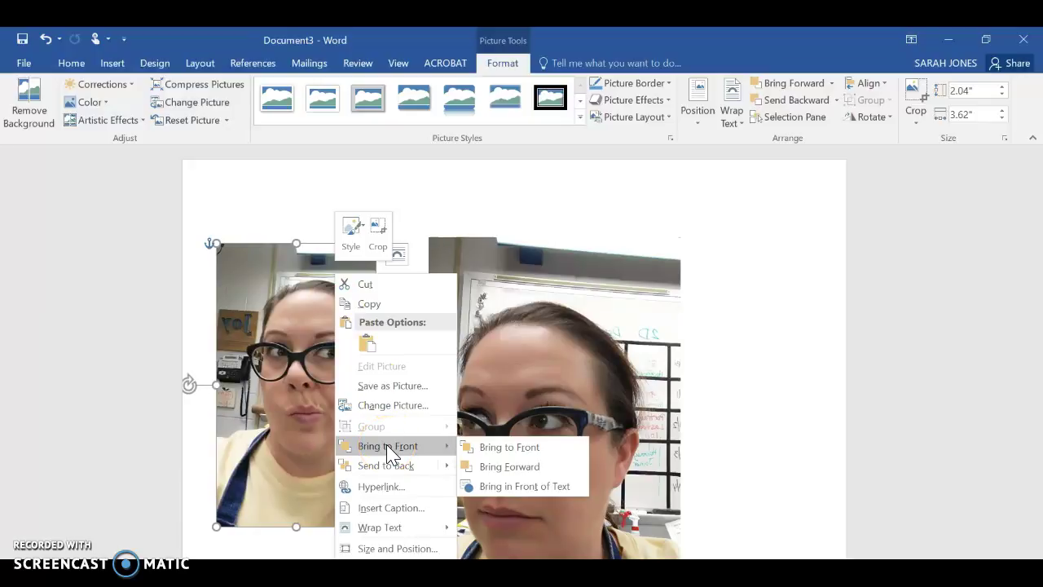
click(389, 447)
mouse_move(331, 396)
mouse_down()
mouse_move(530, 400)
mouse_move(517, 443)
mouse_move(544, 473)
mouse_move(321, 380)
mouse_move(341, 386)
mouse_up()
mouse_move(527, 374)
mouse_down()
mouse_move(400, 363)
mouse_move(524, 364)
mouse_up()
right_click(369, 360)
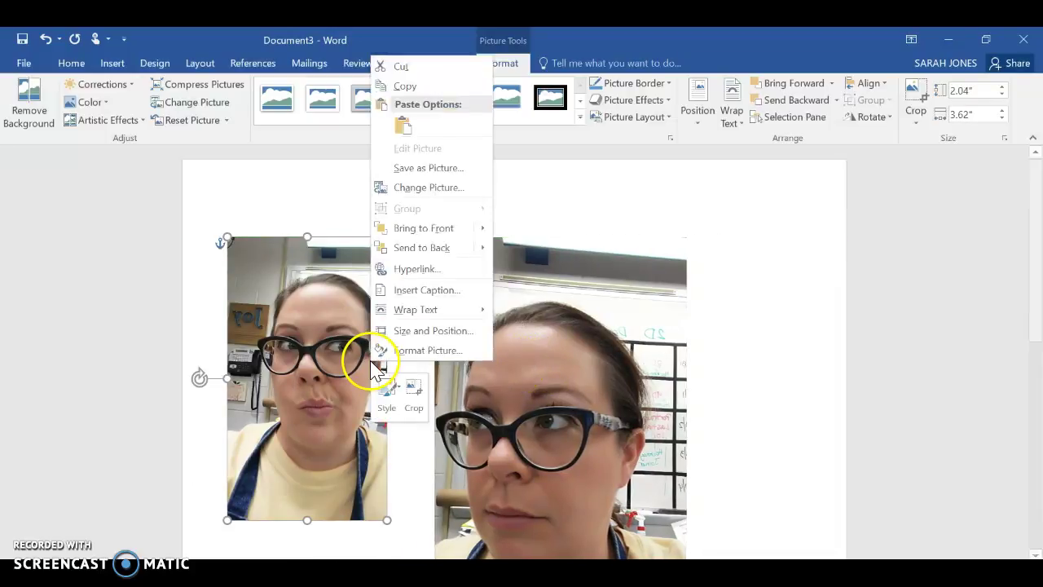
click(419, 249)
drag(361, 366, 372, 330)
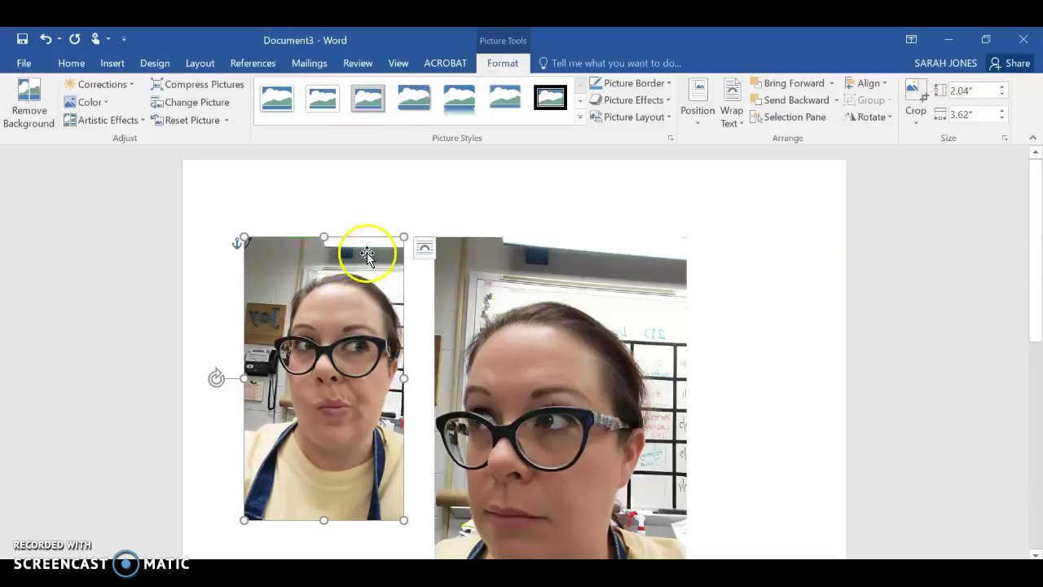
Make the sideways selfie upright with Flip Vertical and Rotate Left 90°.
click(889, 118)
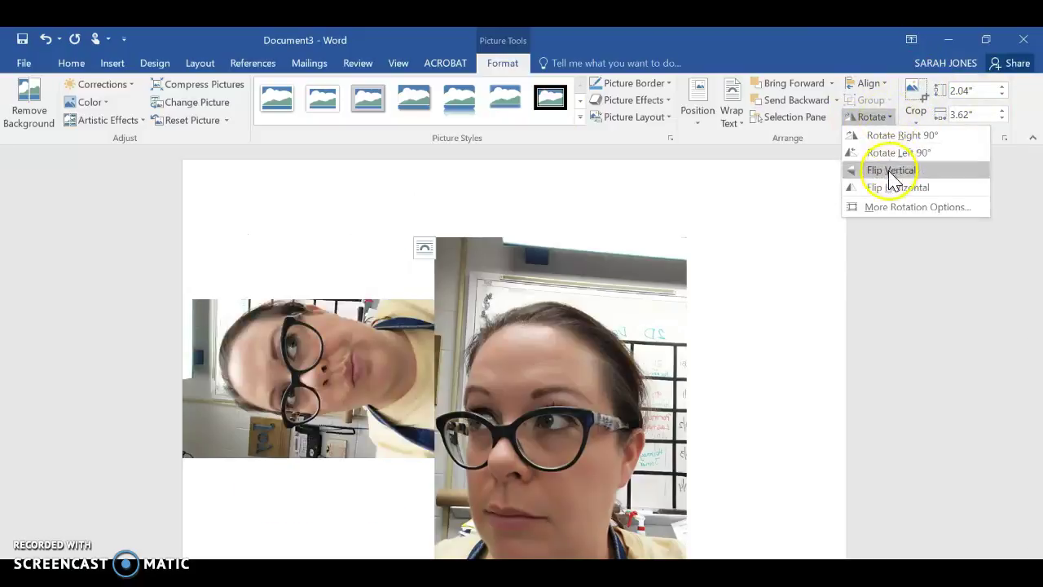
click(892, 170)
click(889, 119)
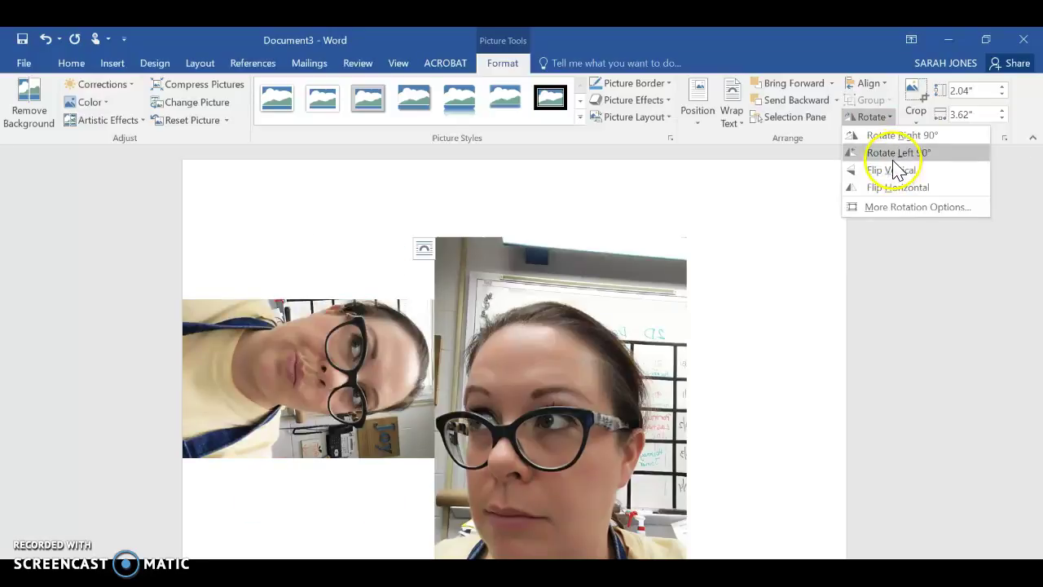
click(891, 170)
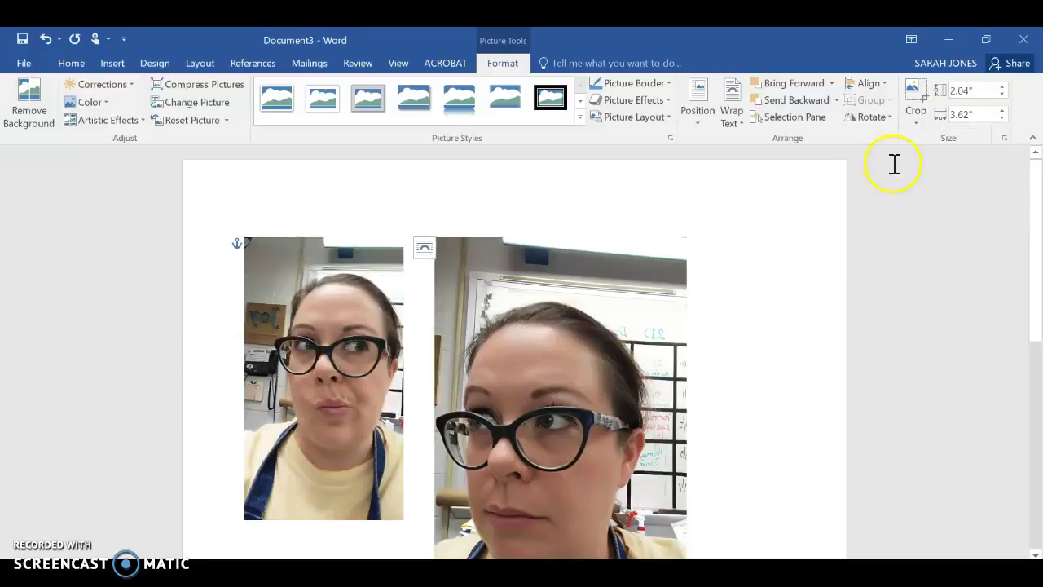
Crop the selfie to a small strip showing only the eyes and glasses.
click(916, 104)
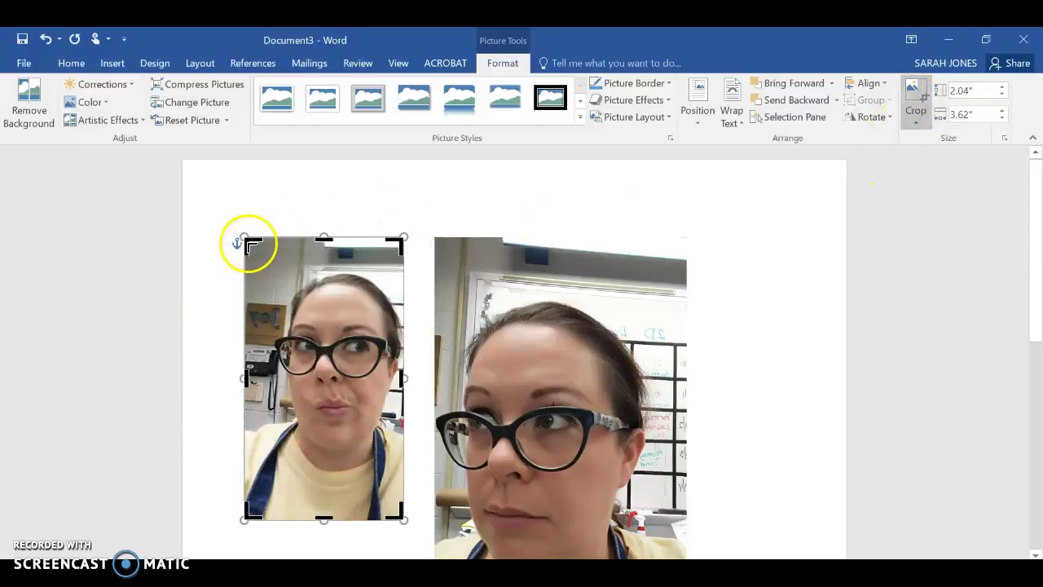
drag(251, 245, 273, 316)
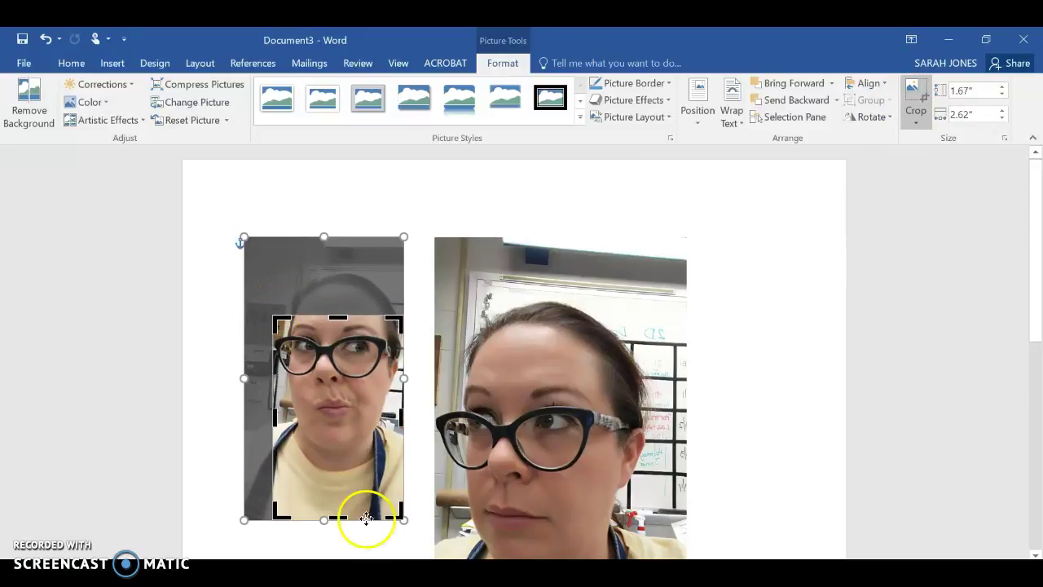
drag(398, 515, 367, 384)
click(420, 372)
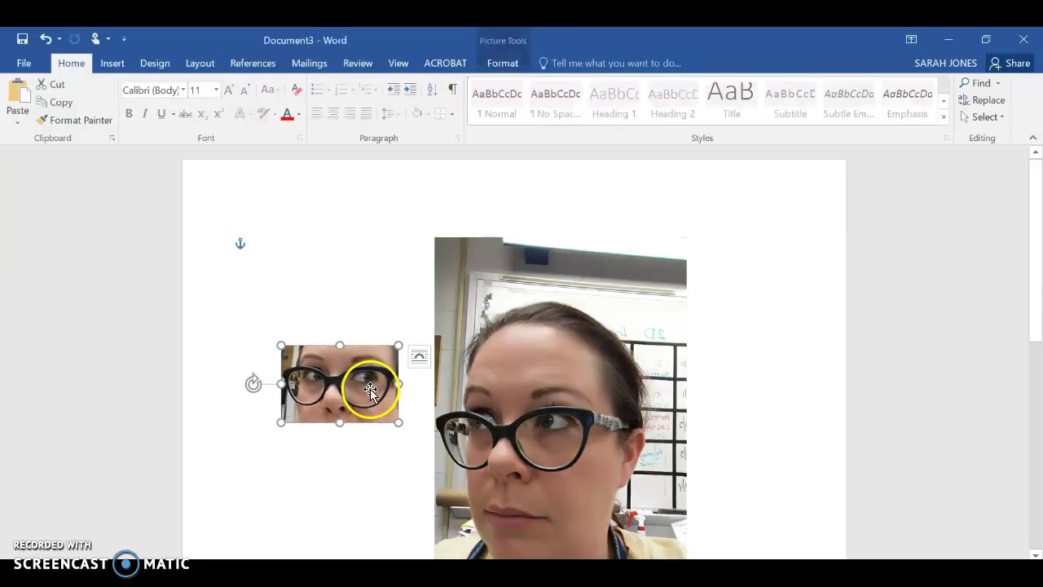
Send the eyes strip back, move it onto the large photo's glasses, and resize it to fit.
right_click(367, 385)
click(412, 279)
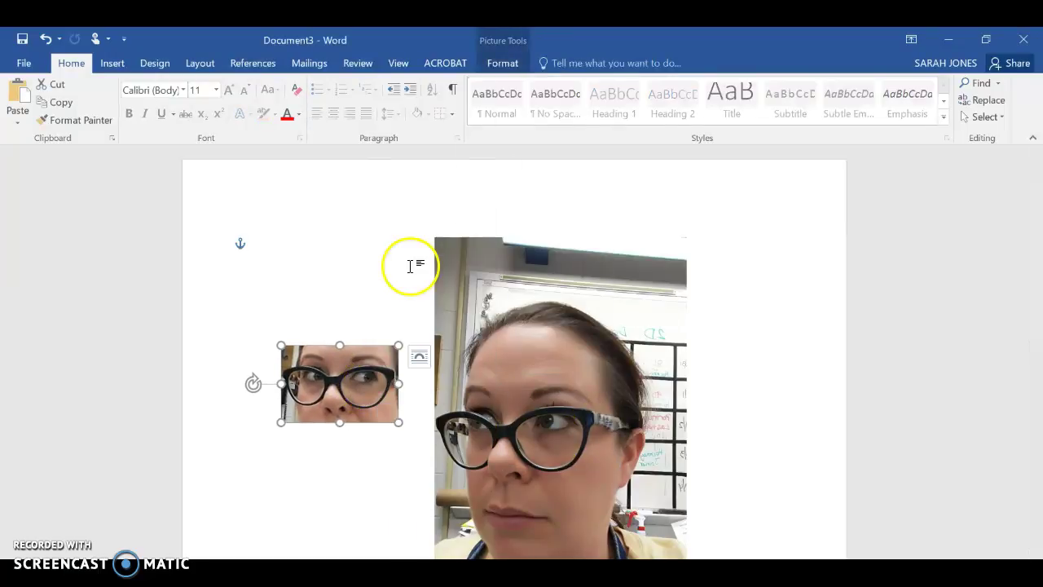
drag(375, 373, 671, 337)
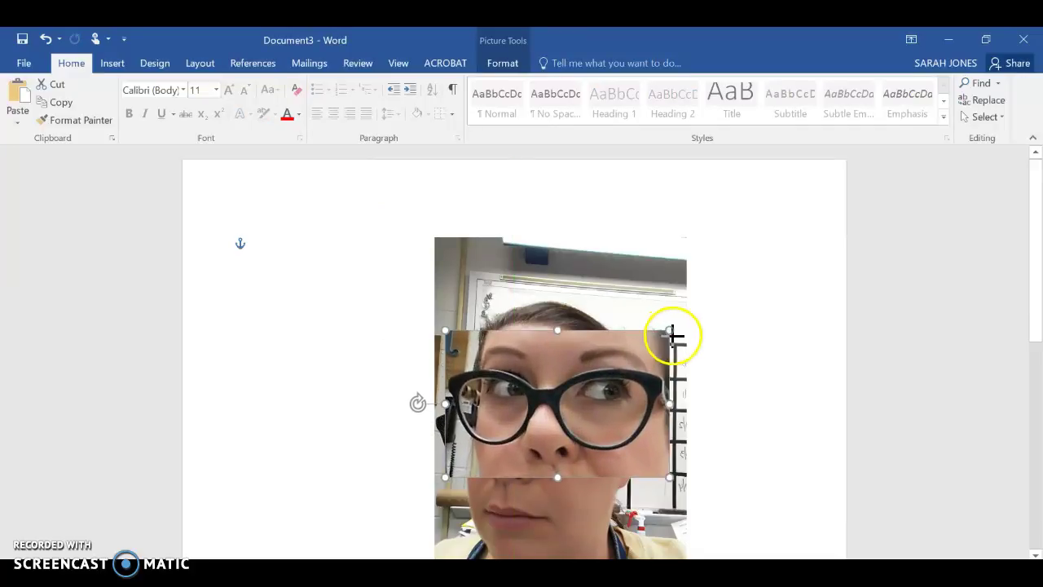
drag(554, 426, 552, 446)
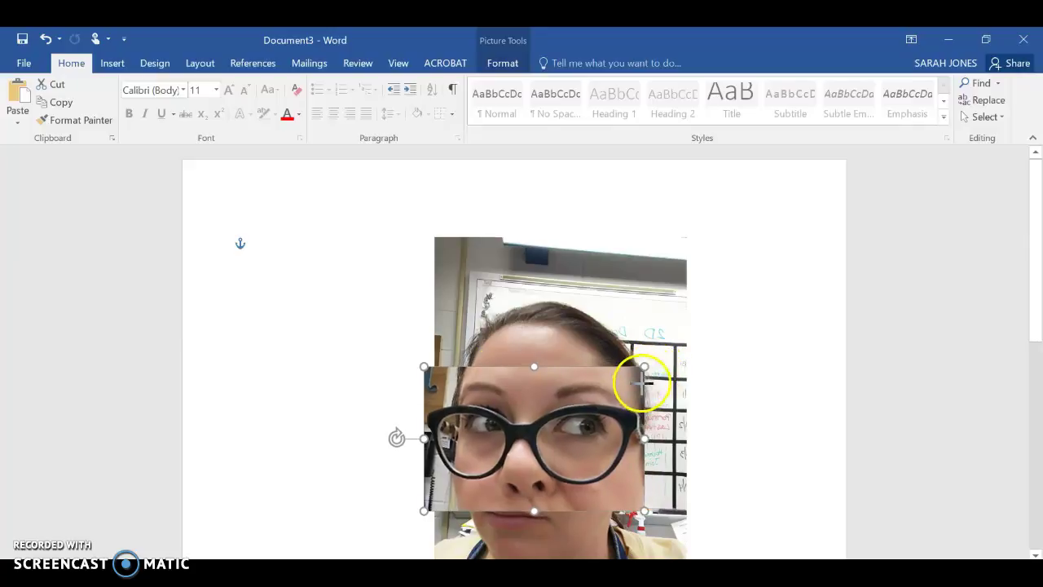
drag(642, 381, 561, 430)
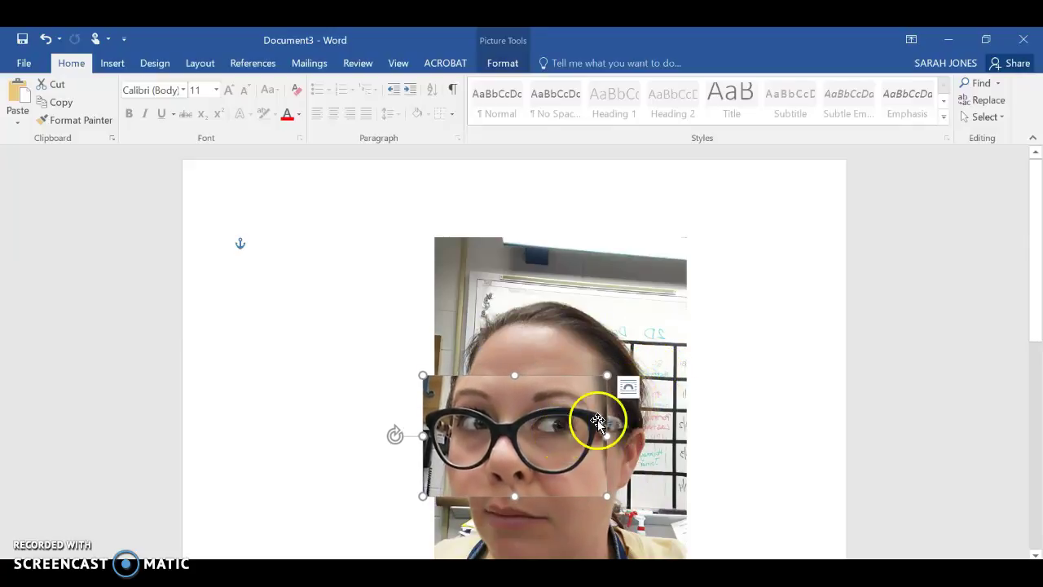
drag(1032, 274, 1040, 311)
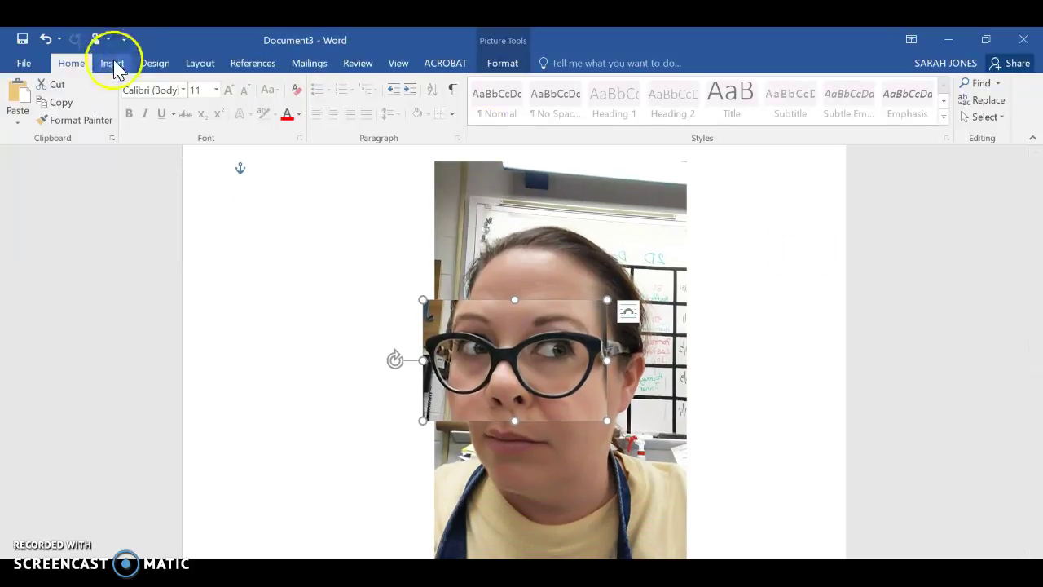
Select the large photo and the eyes strip together and group them.
click(497, 237)
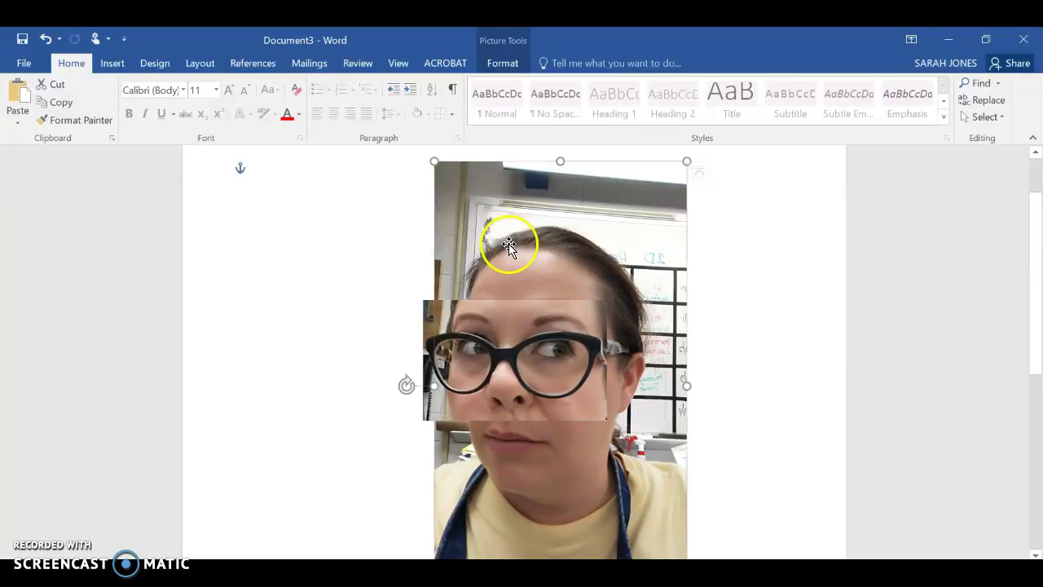
click(607, 188)
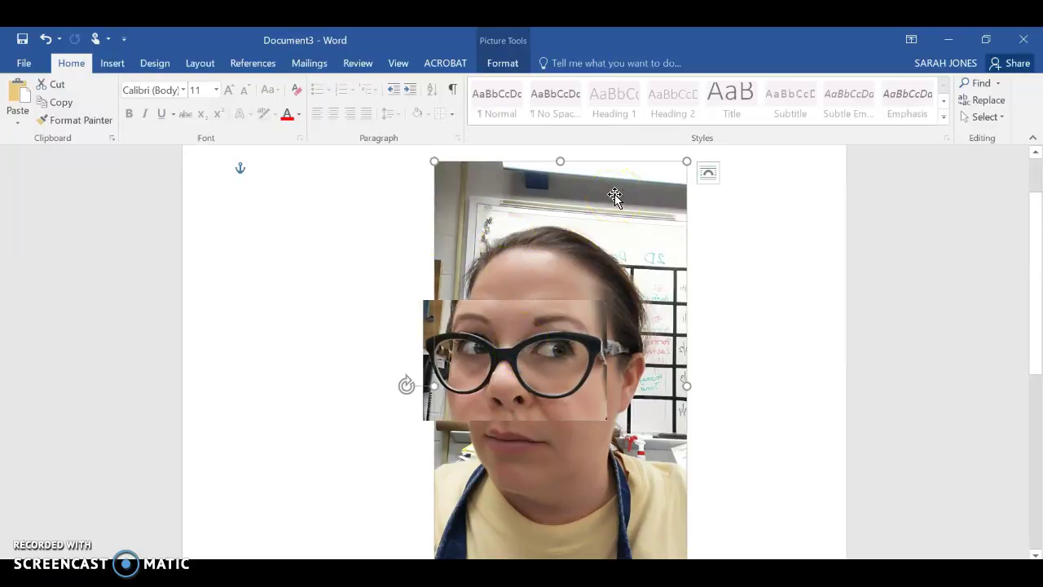
click(458, 320)
ctrl+click(456, 319)
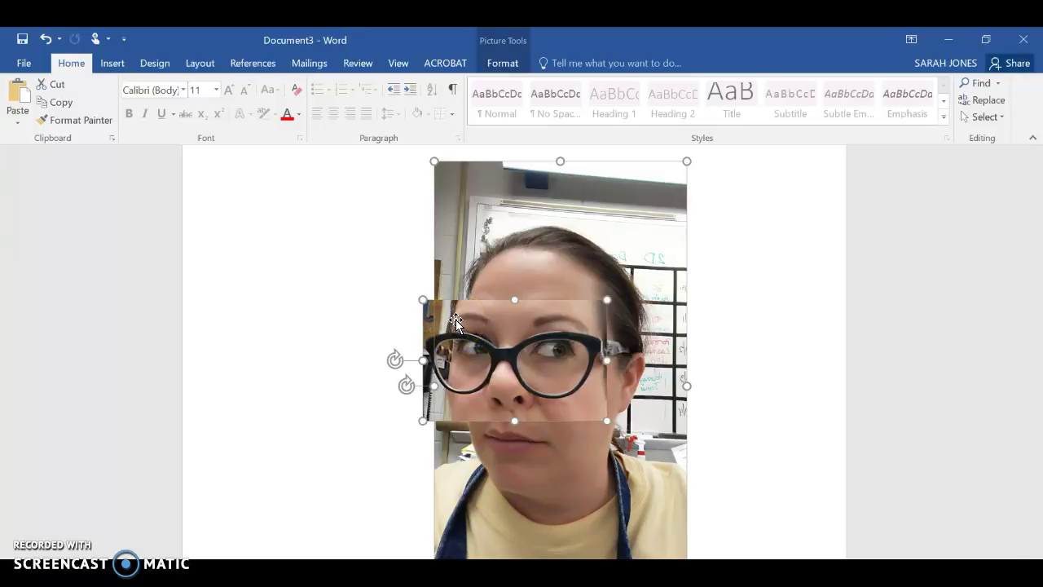
right_click(455, 321)
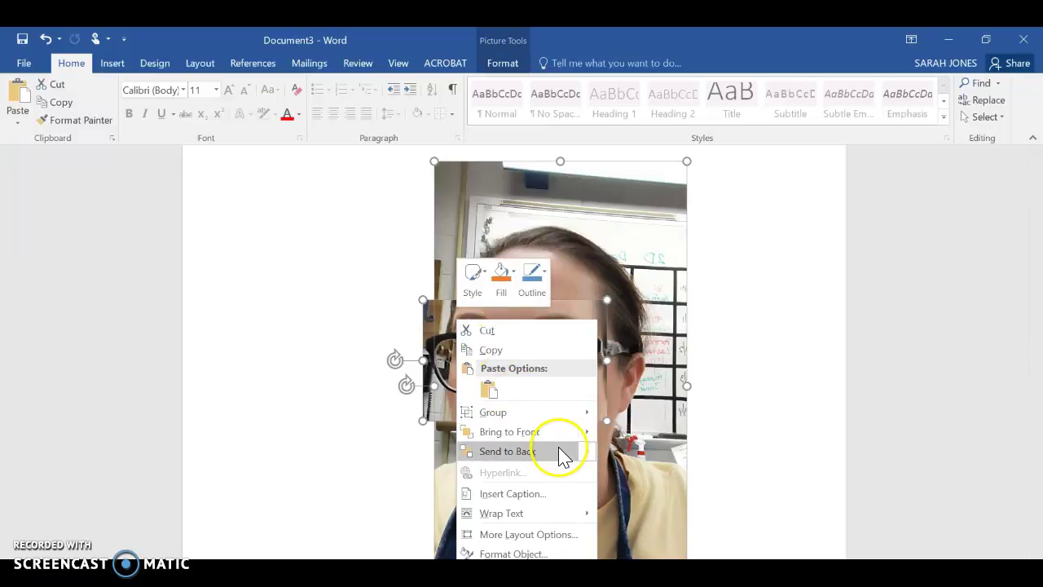
mouse_move(538, 417)
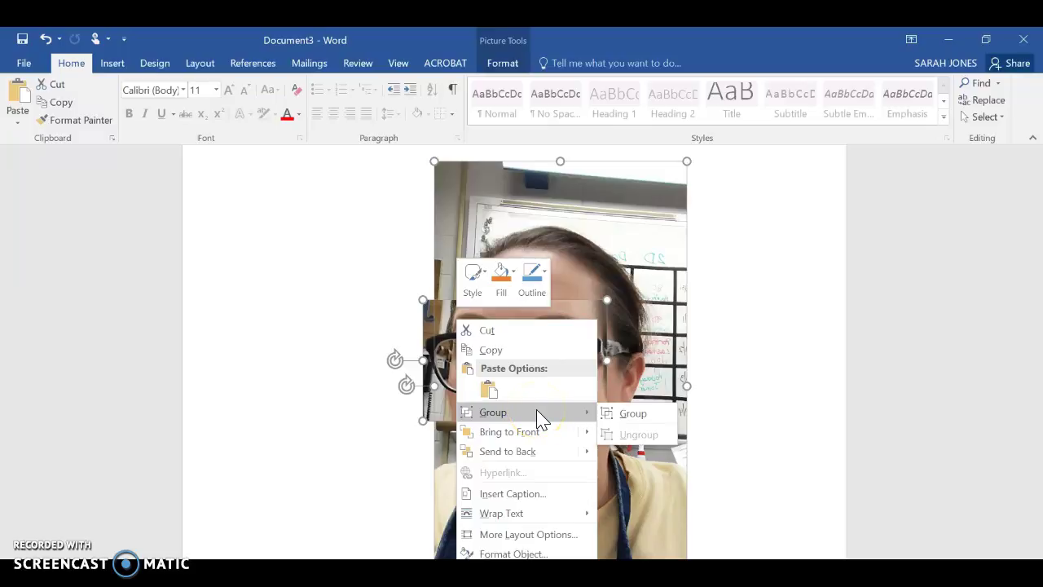
click(612, 417)
Shift the grouped joiner picture slightly right on the page.
click(335, 438)
click(499, 367)
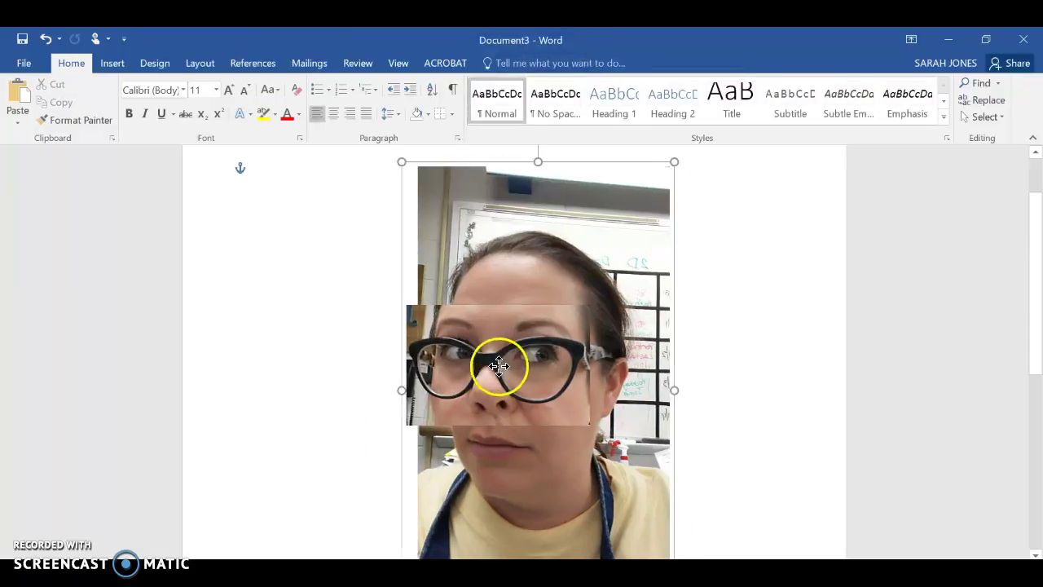
drag(498, 367, 524, 362)
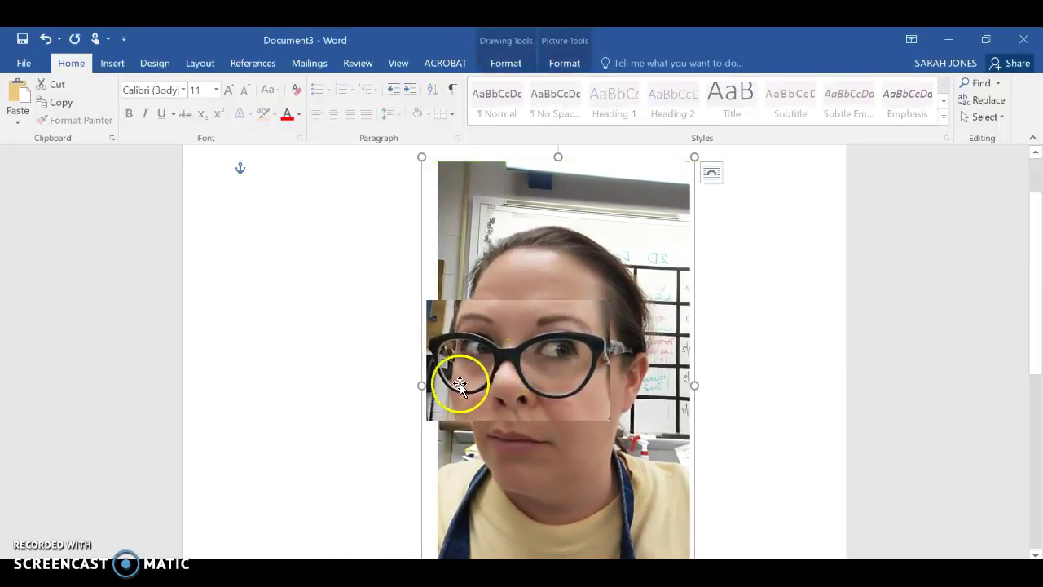
click(114, 62)
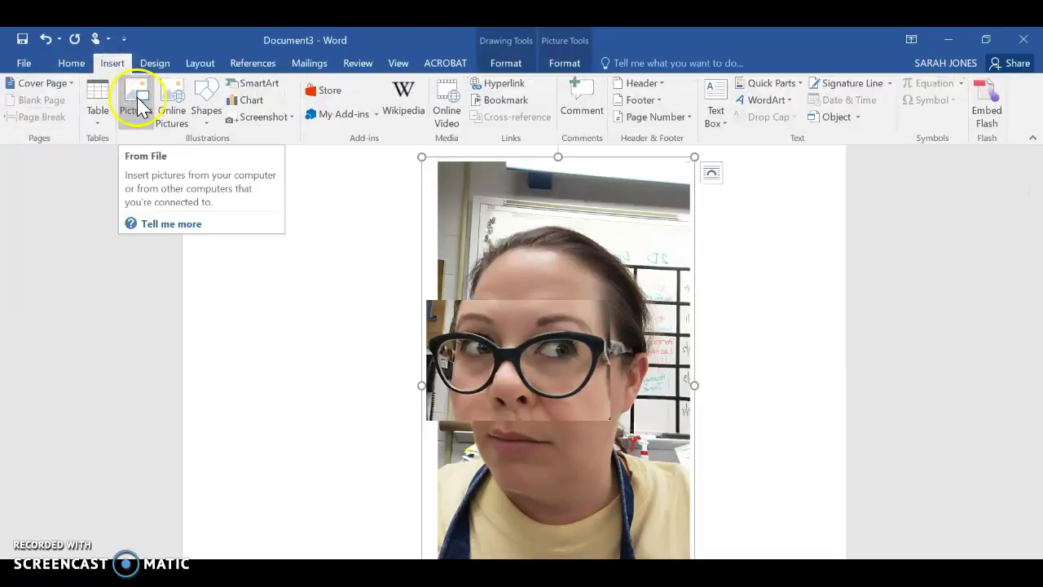
click(138, 114)
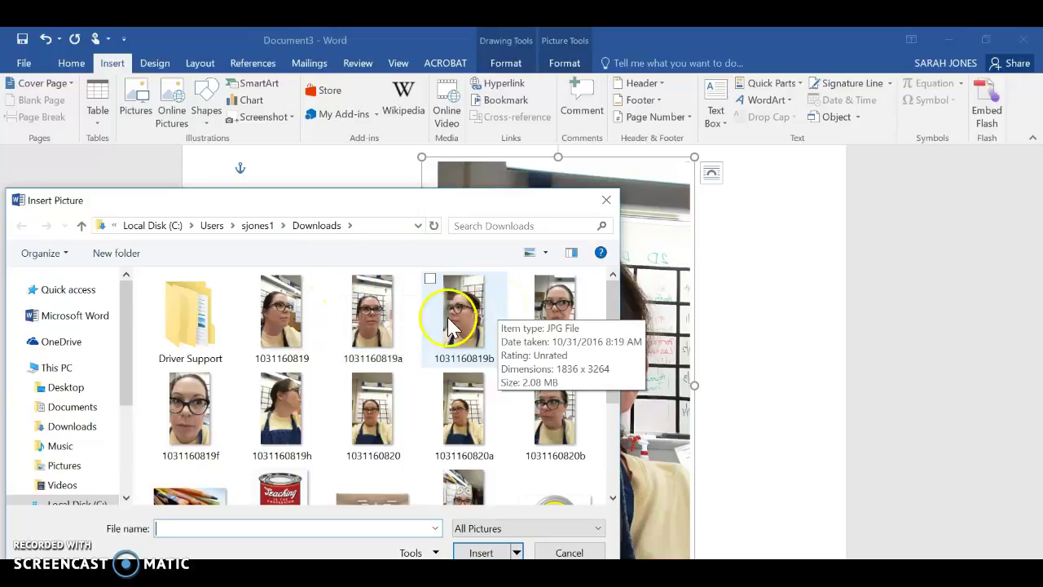
click(268, 407)
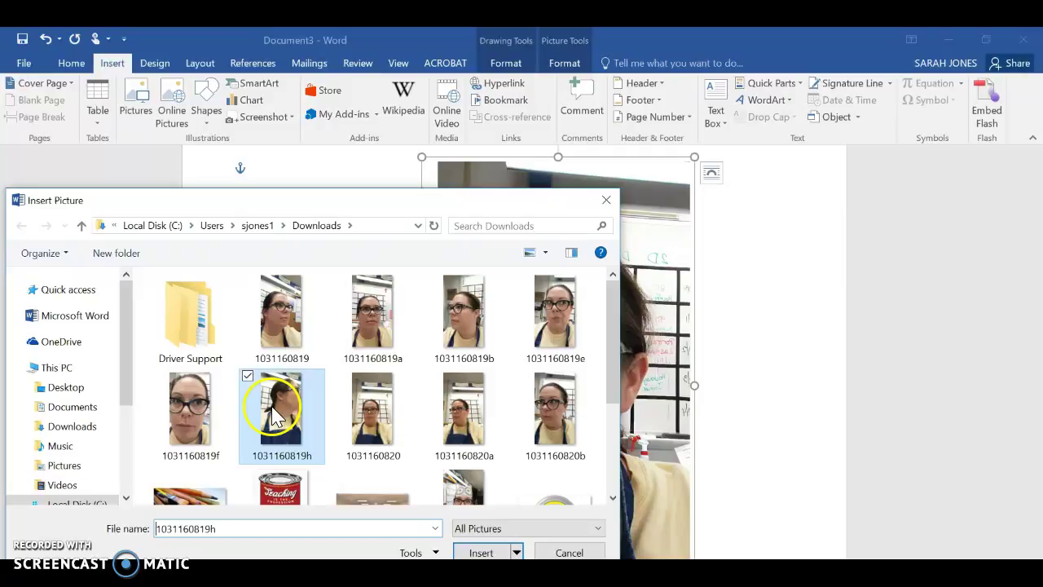
click(493, 552)
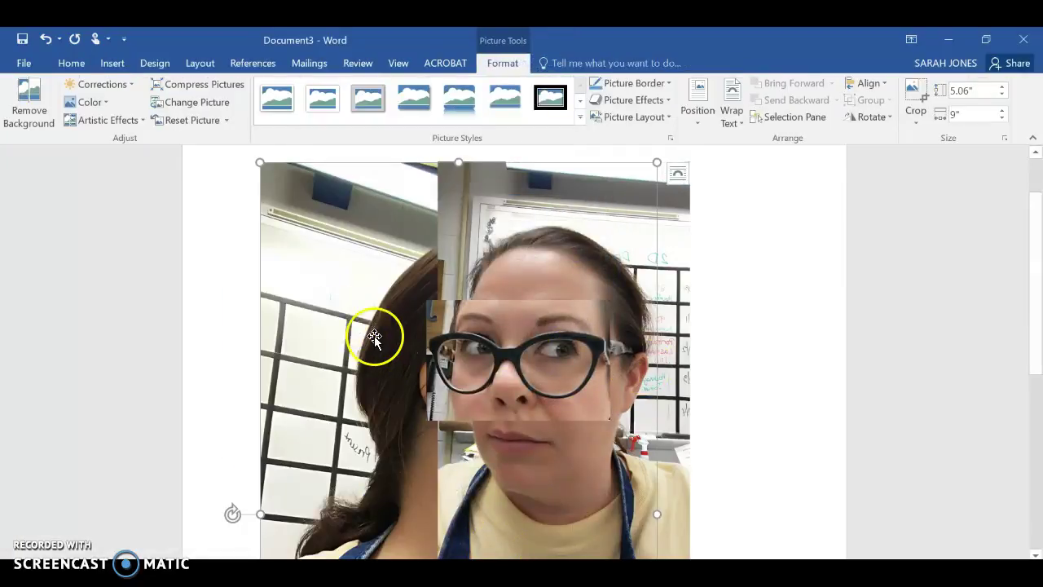
Shrink the profile selfie to 2.36 by 4.2 inches, set Square wrapping, and move it right of the collage.
drag(260, 162, 442, 367)
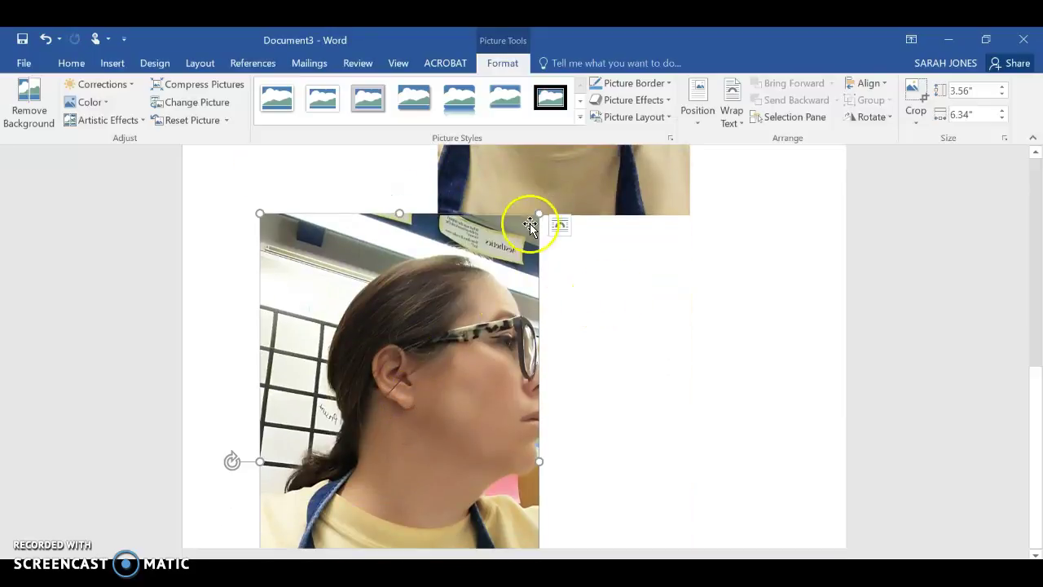
click(559, 225)
click(640, 326)
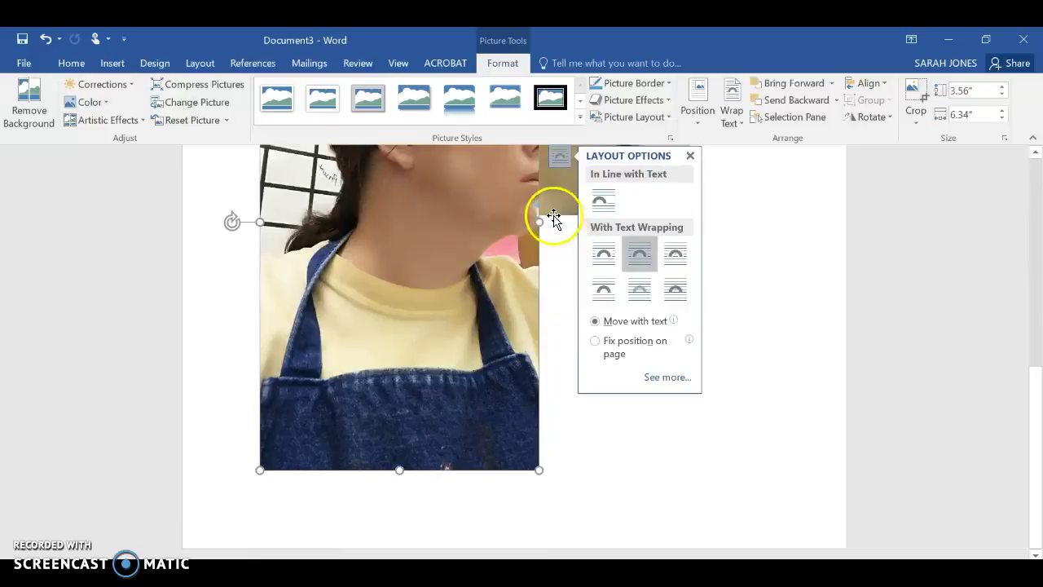
drag(531, 461, 445, 303)
drag(1033, 444, 1035, 399)
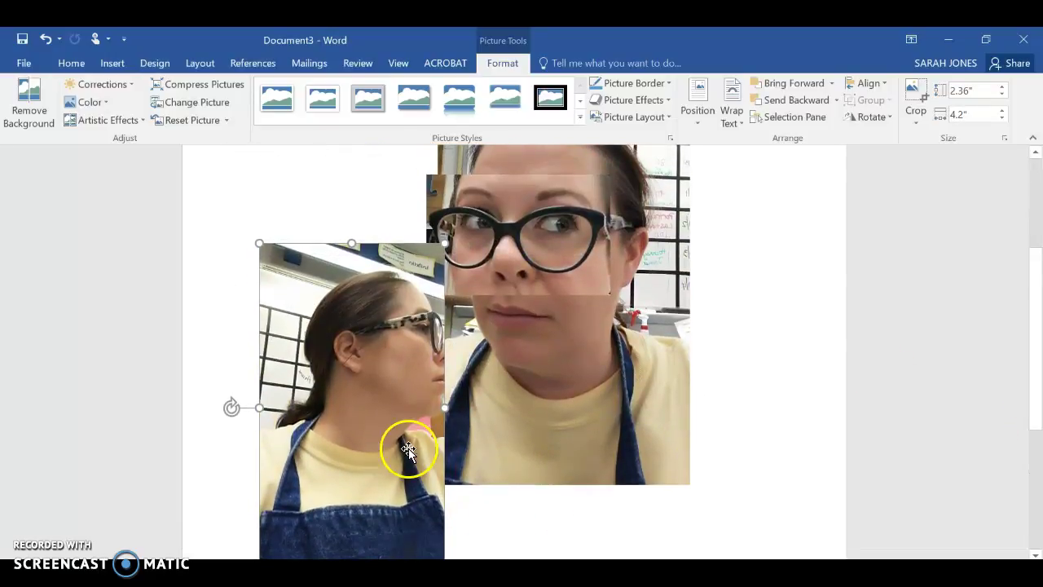
drag(410, 437, 730, 362)
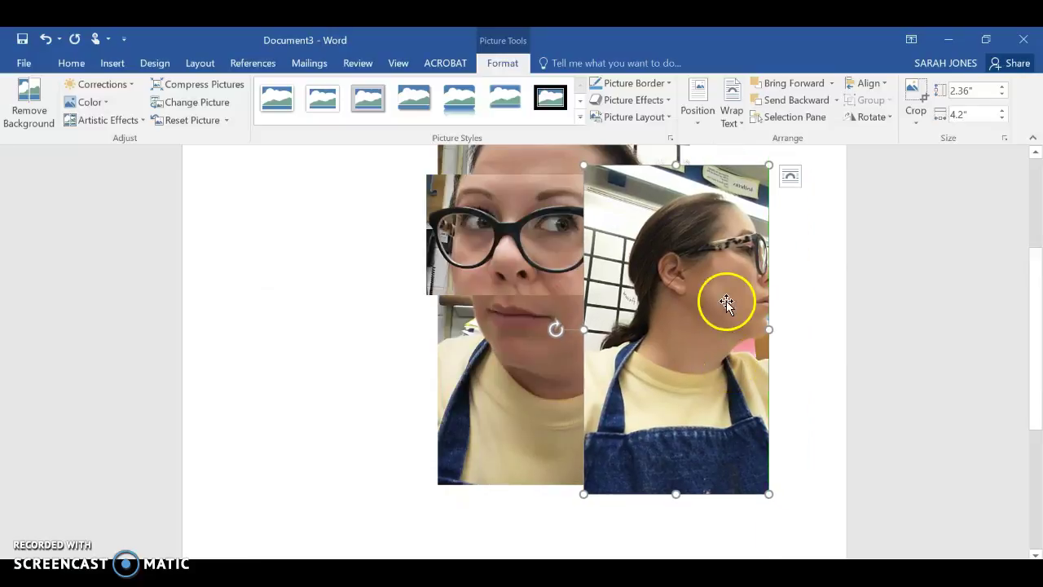
Send the profile selfie behind the other photos and place it up and right beside the face.
right_click(729, 257)
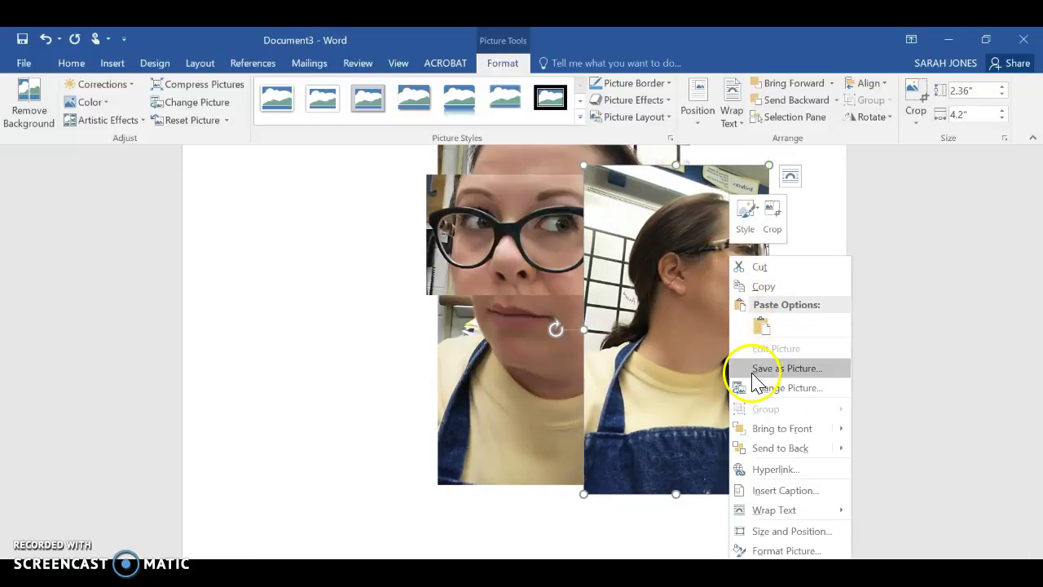
mouse_move(773, 438)
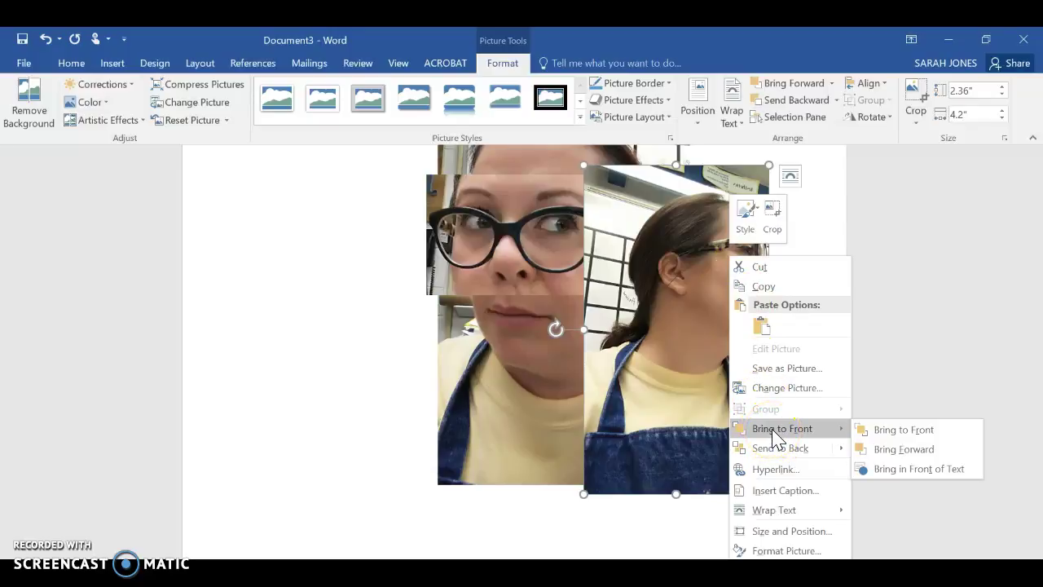
click(775, 448)
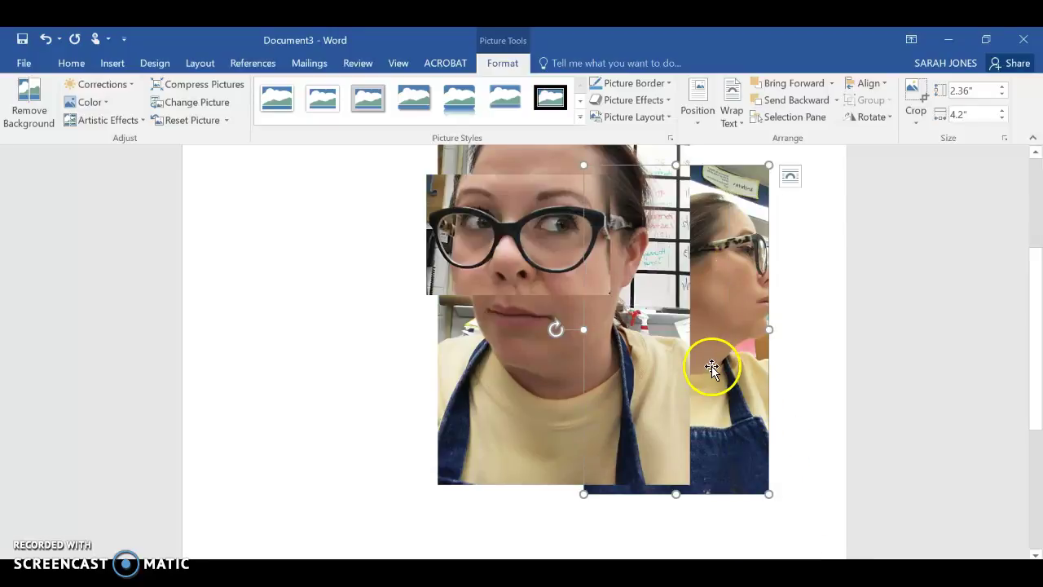
mouse_move(726, 349)
mouse_down()
mouse_move(664, 308)
mouse_move(653, 313)
mouse_move(714, 343)
mouse_up()
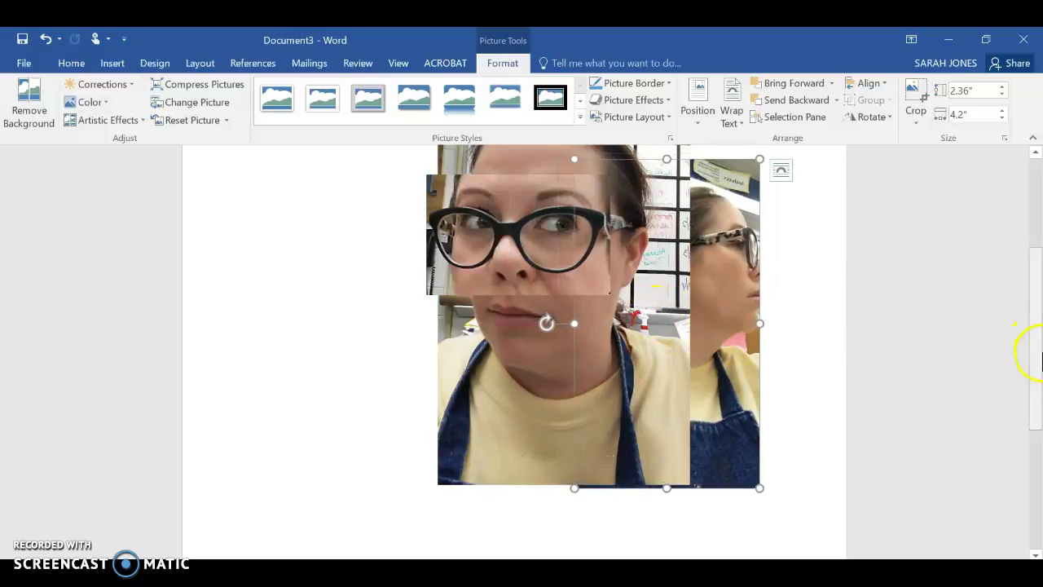
drag(1033, 351, 1039, 308)
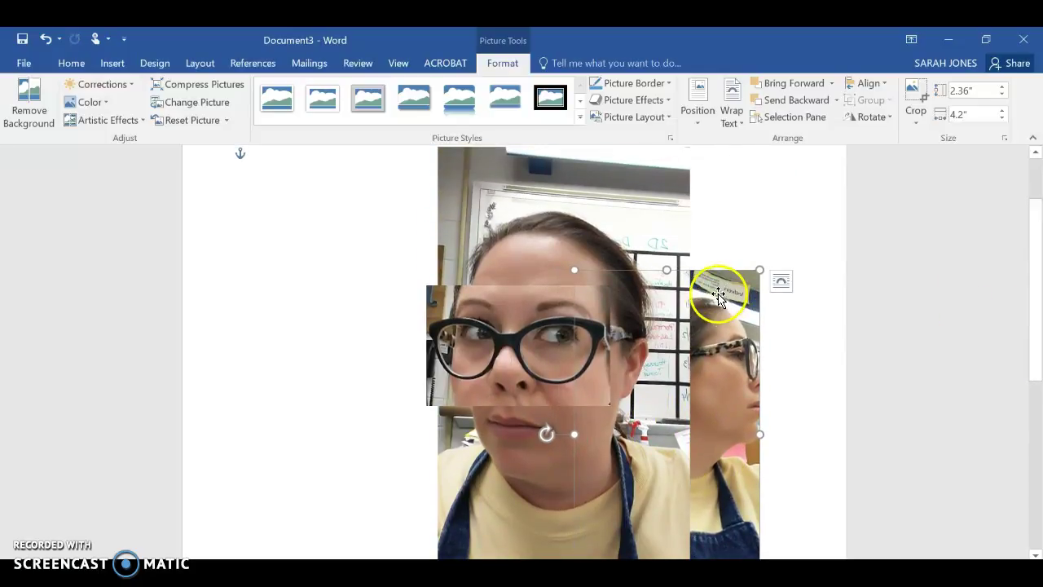
drag(717, 295, 804, 279)
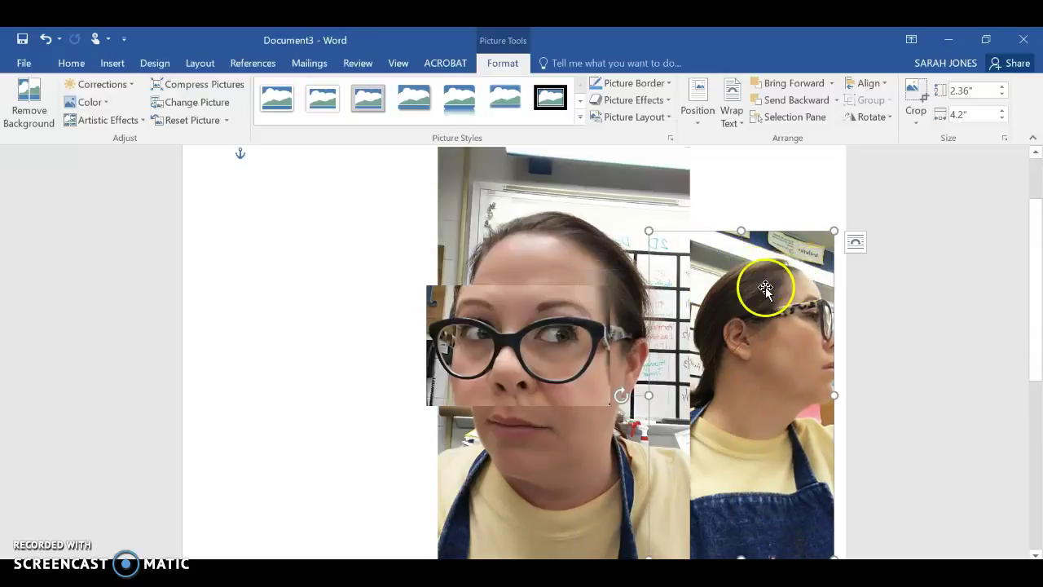
Crop the left side off the profile selfie, leaving it 1.56 by 4.2 inches.
click(915, 93)
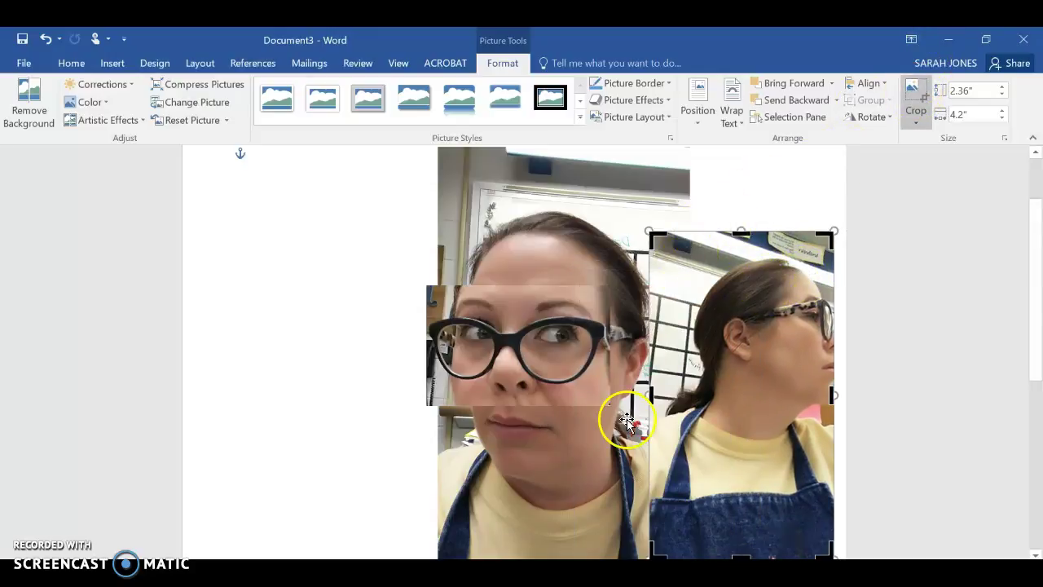
drag(650, 395, 712, 403)
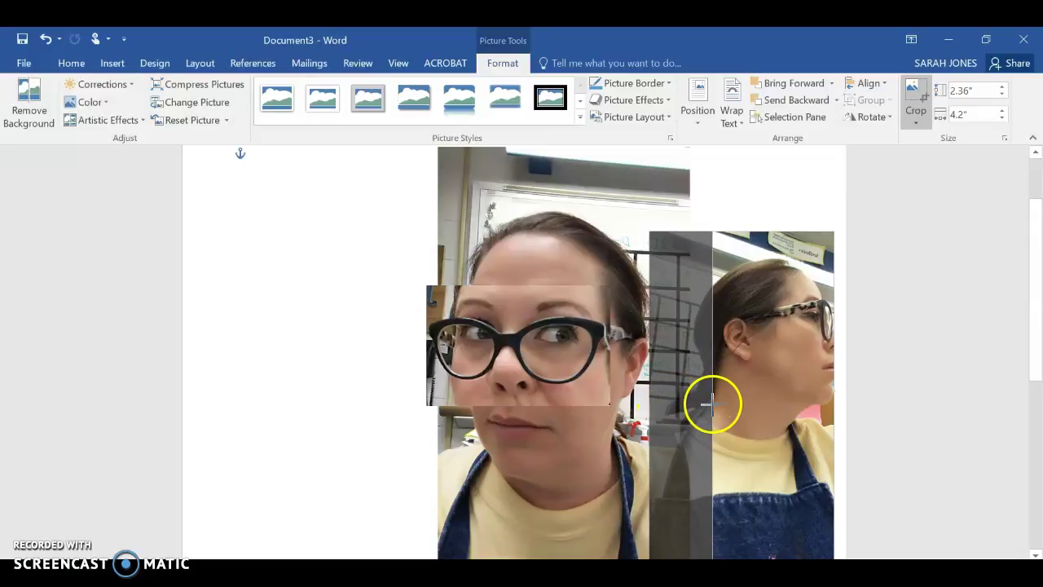
click(735, 196)
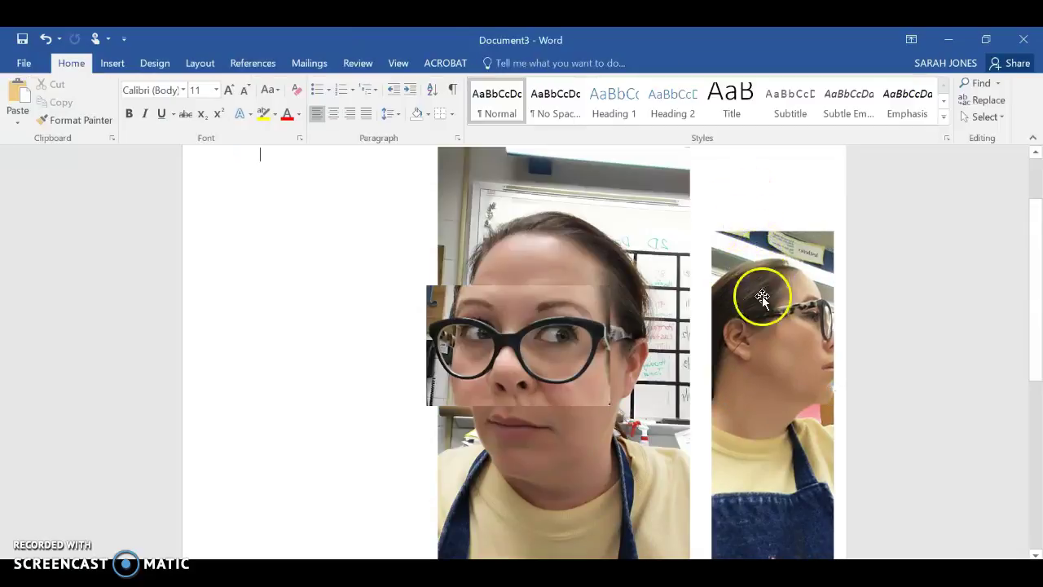
drag(761, 298, 736, 306)
Bring the profile selfie to the front and slide it left over the face's right half.
right_click(736, 305)
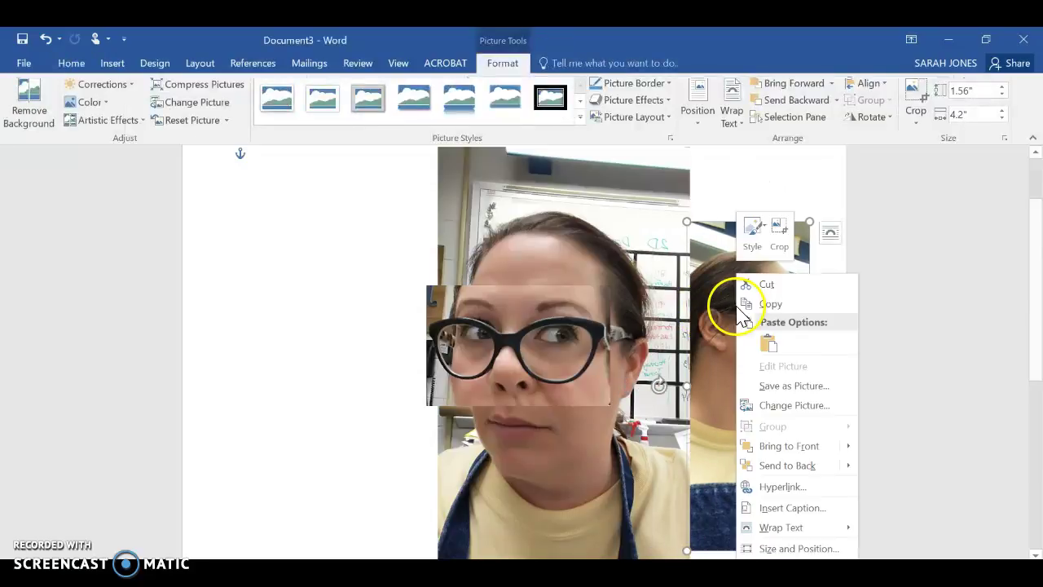
click(788, 446)
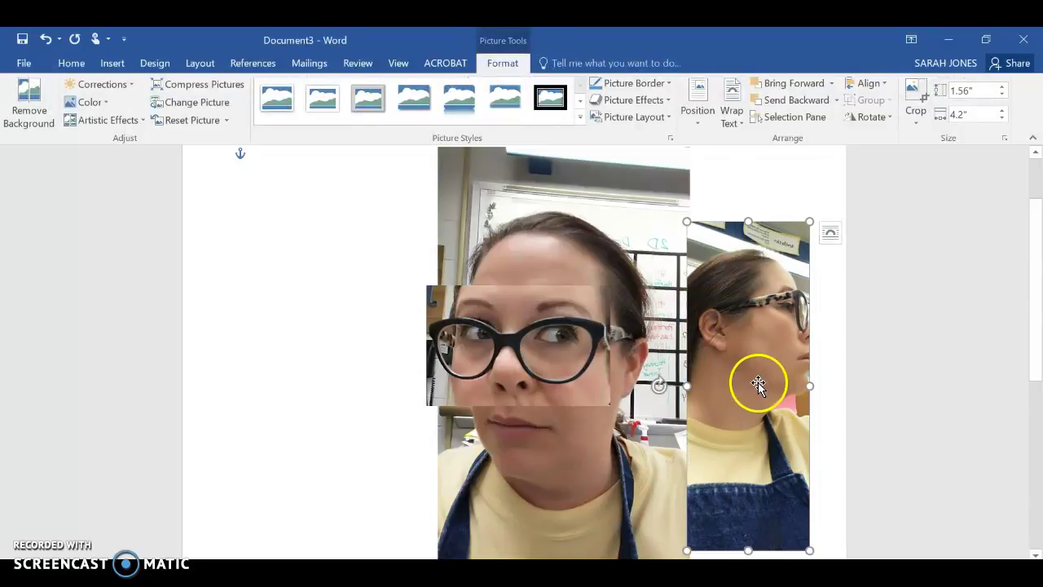
drag(757, 382, 645, 396)
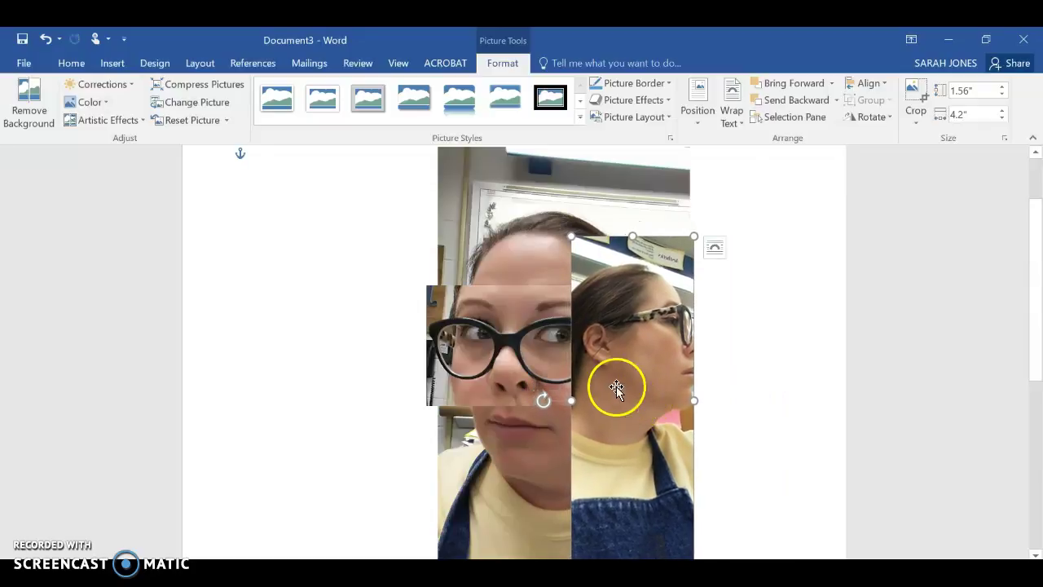
ctrl+click(547, 357)
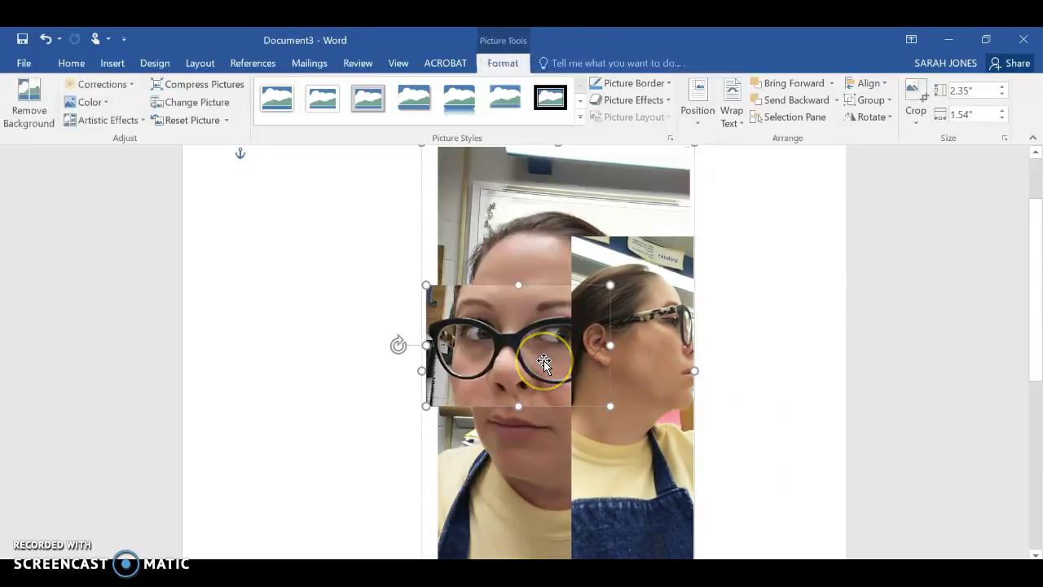
Ungroup the grouped face photo pieces.
right_click(544, 360)
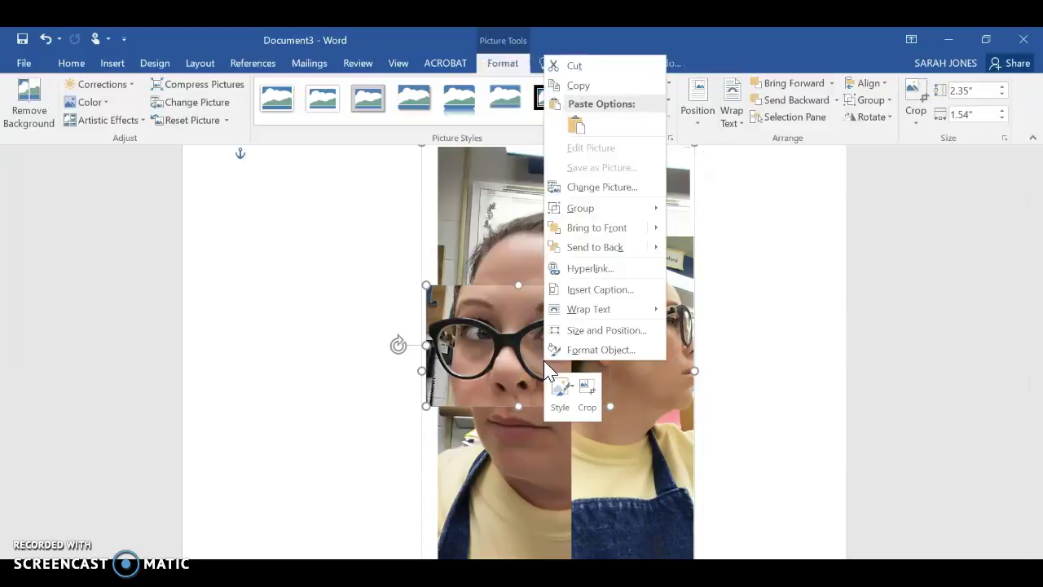
mouse_move(600, 232)
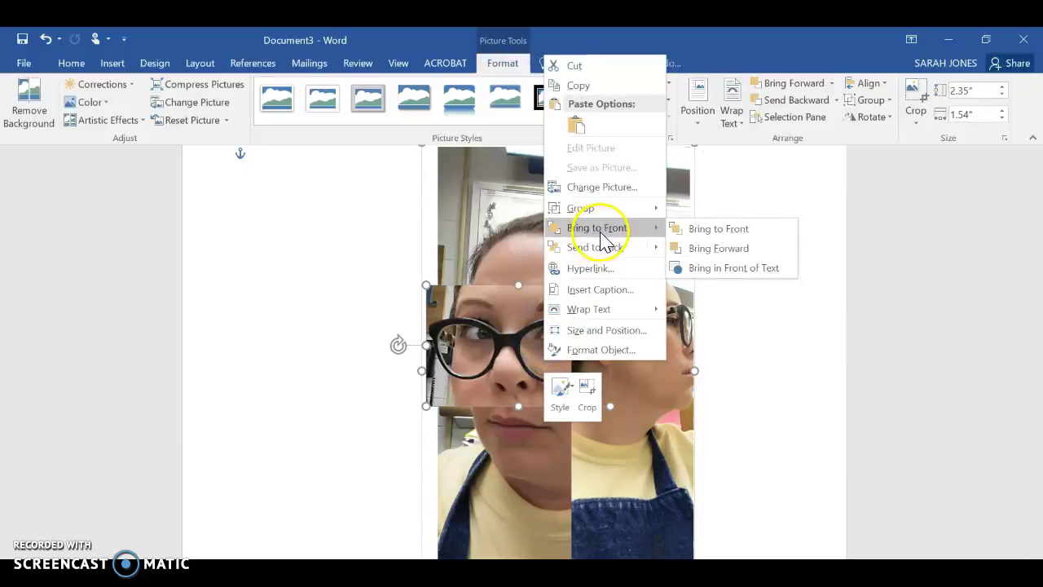
mouse_move(615, 209)
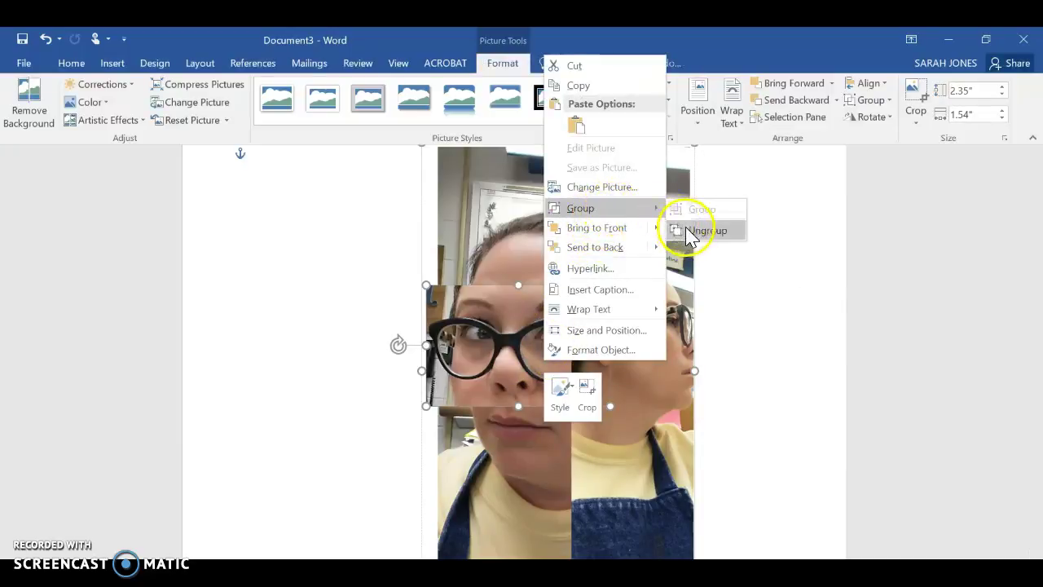
click(688, 232)
Shift the face photo and glasses strip left so the profile selfie abuts the eyes strip.
drag(457, 377, 373, 325)
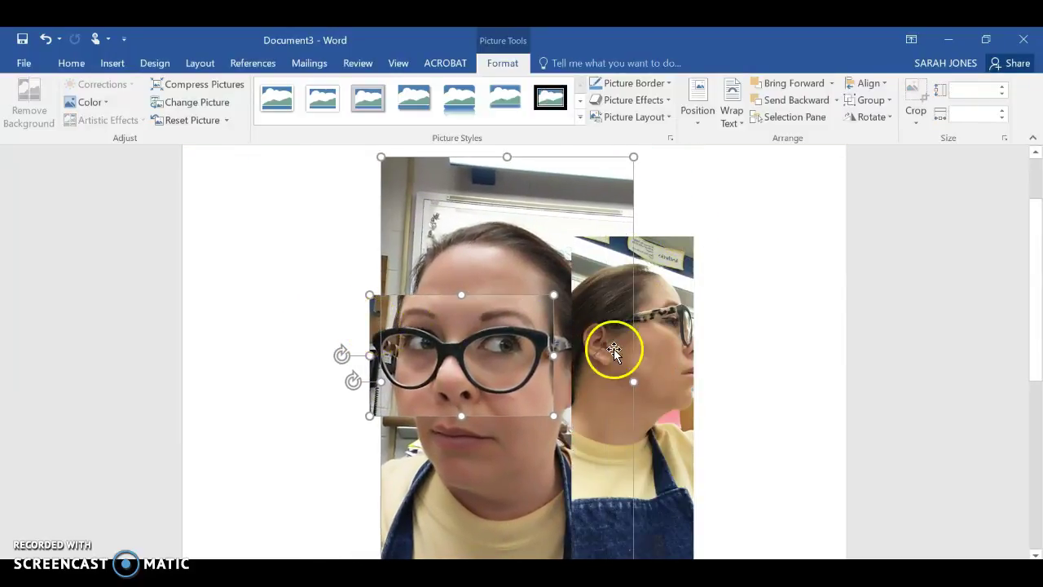
drag(677, 339, 658, 328)
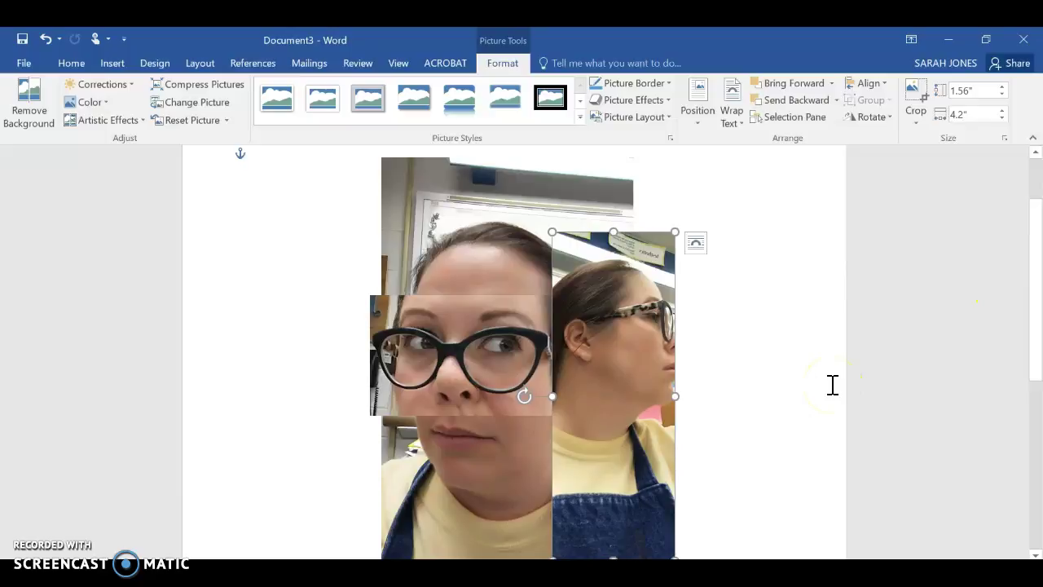
click(431, 221)
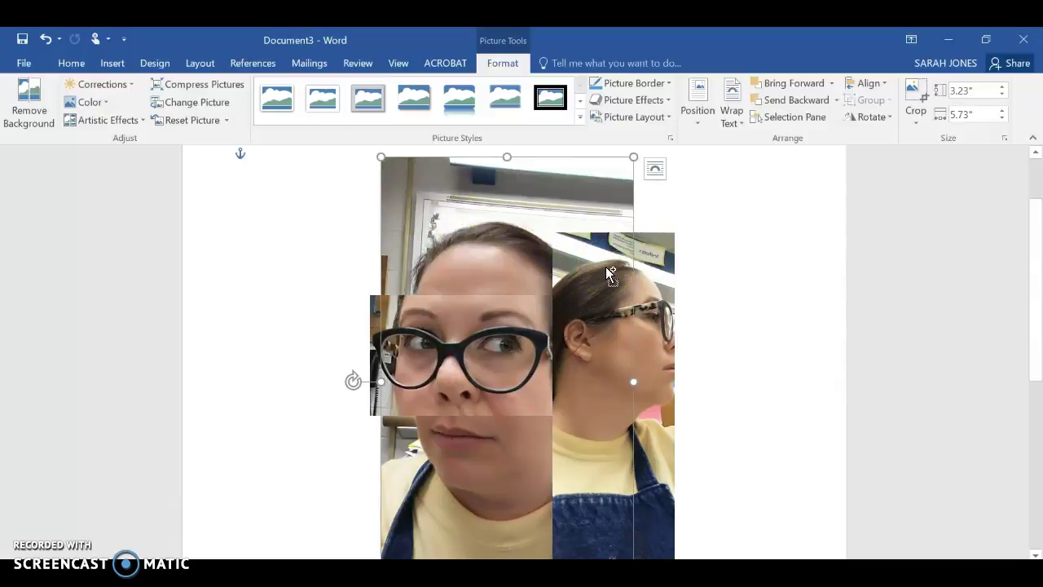
shift+click(606, 268)
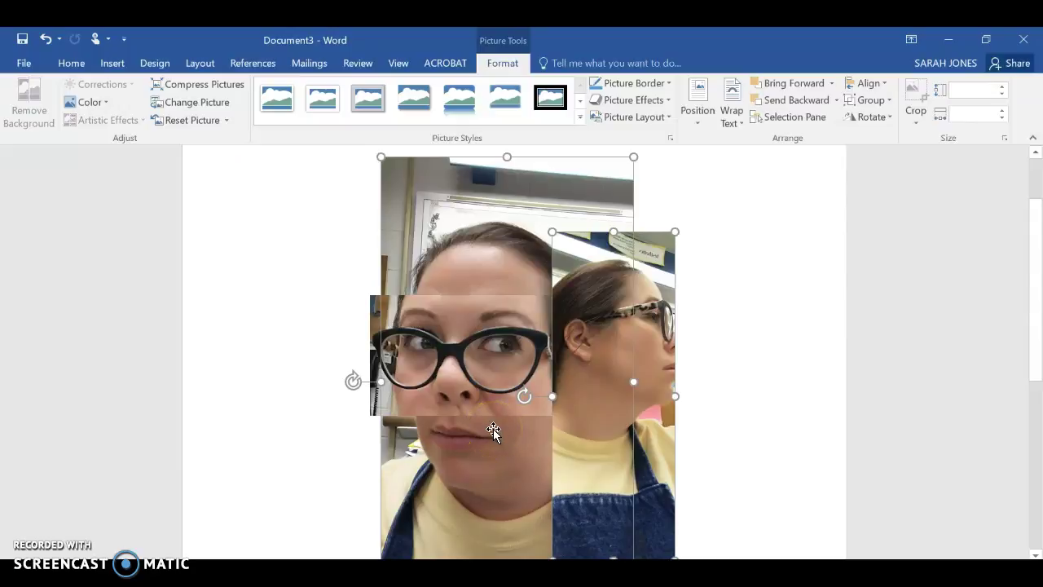
click(812, 291)
drag(1036, 345, 1039, 379)
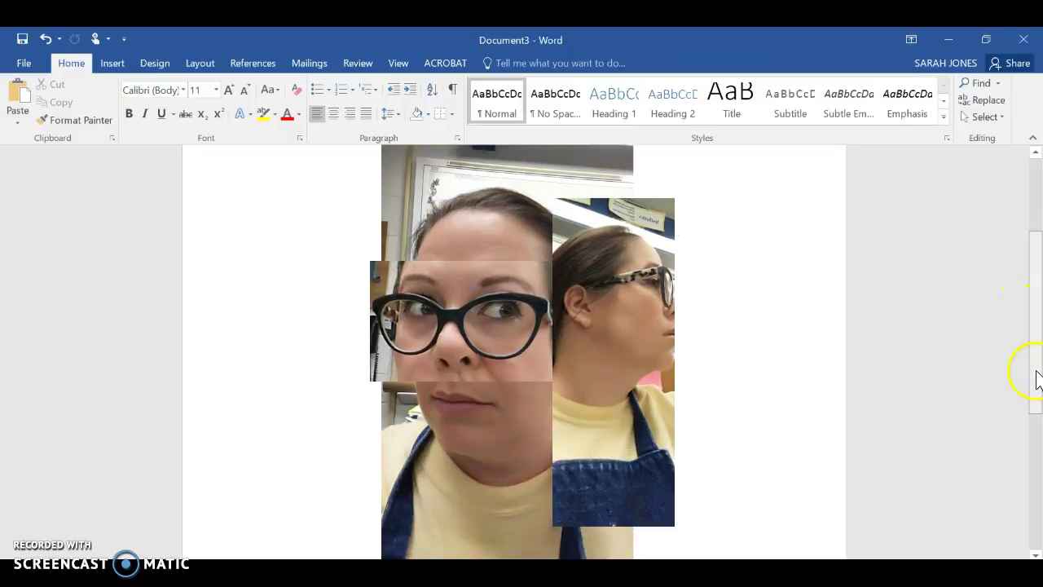
scroll(1039, 378, down, 1)
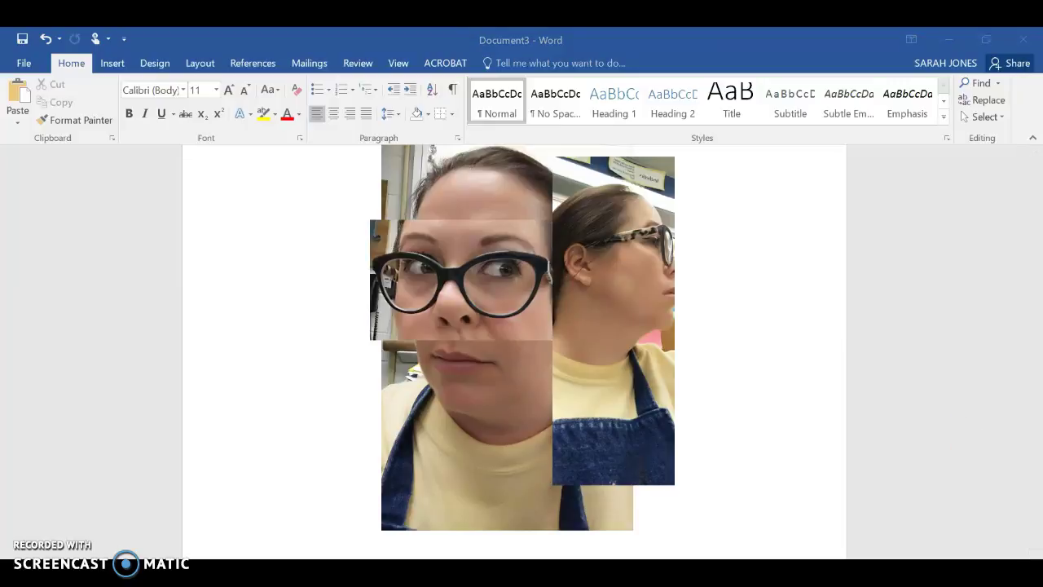
key(super+e)
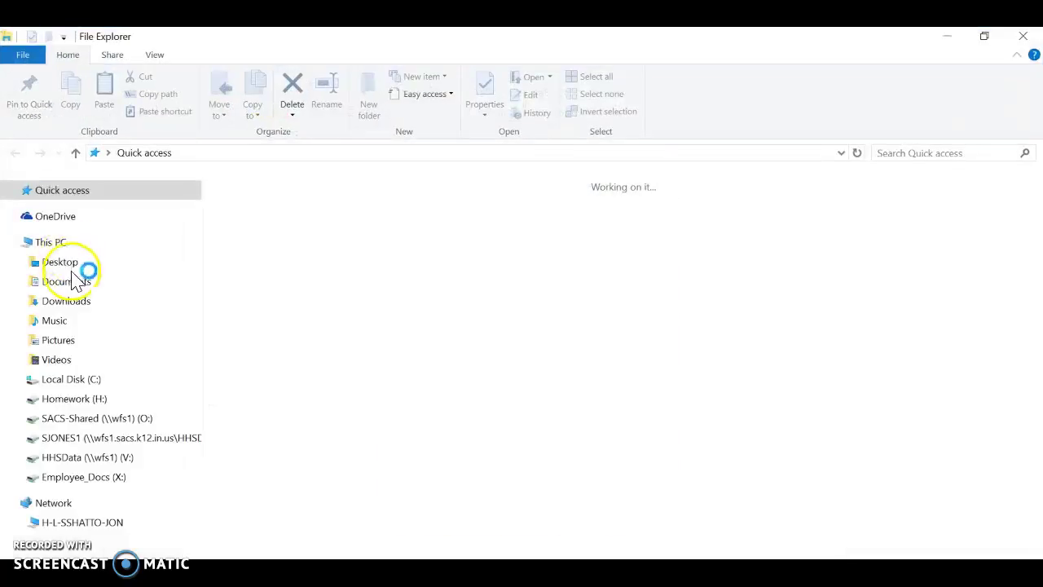
click(66, 344)
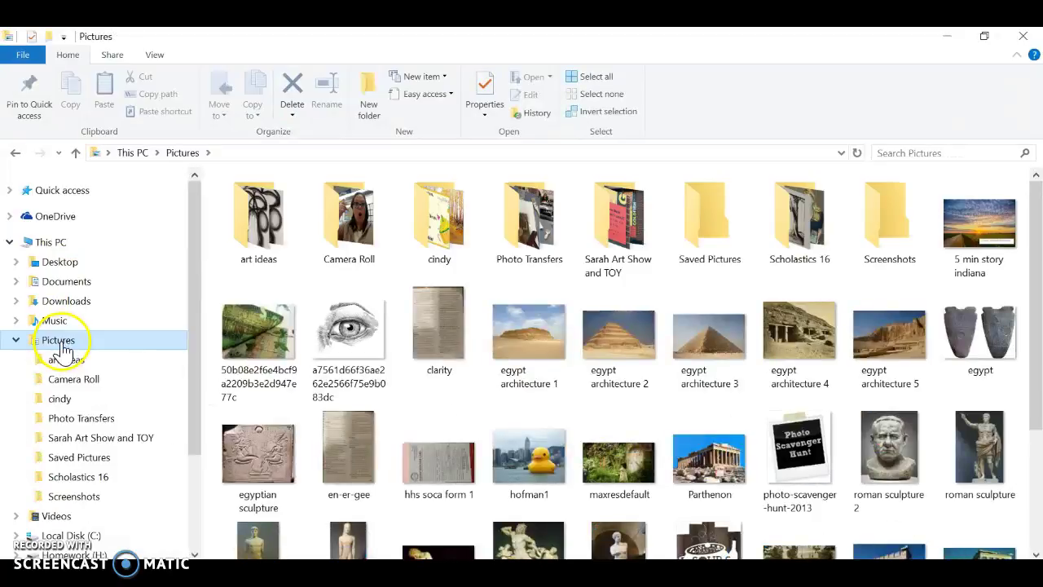
click(68, 304)
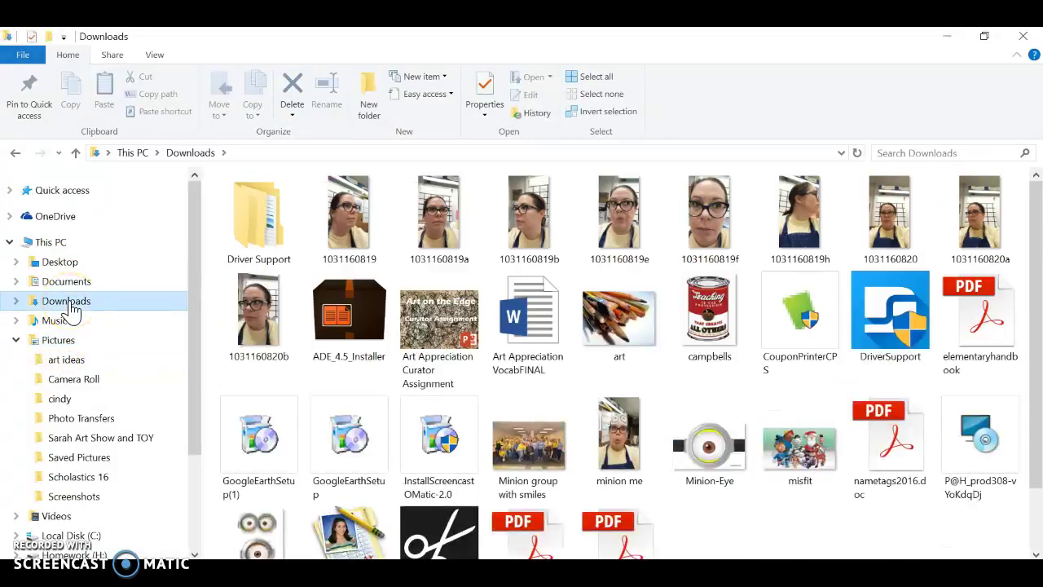
click(360, 213)
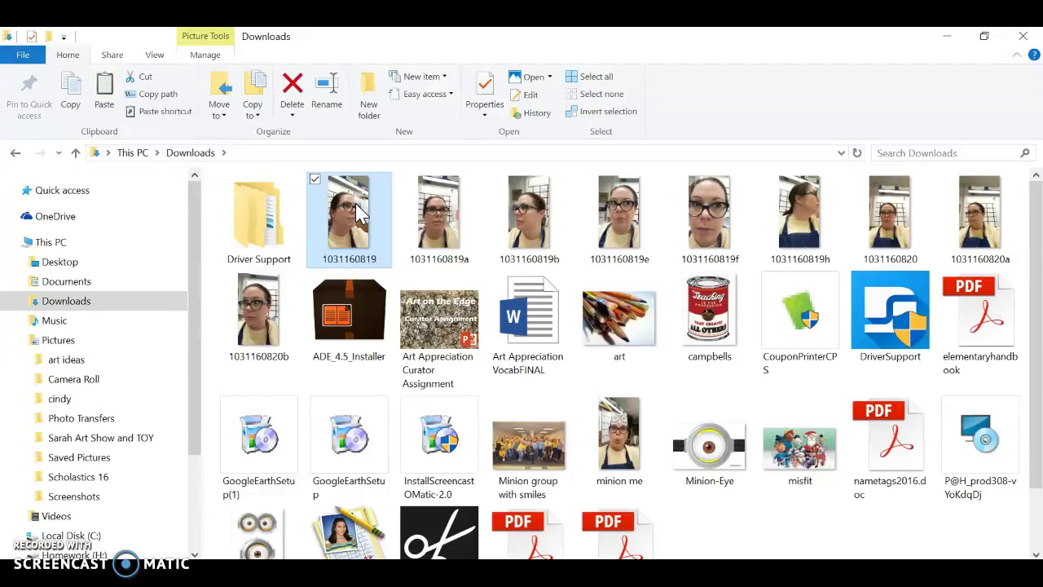
key(ctrl+c)
key(ctrl+v)
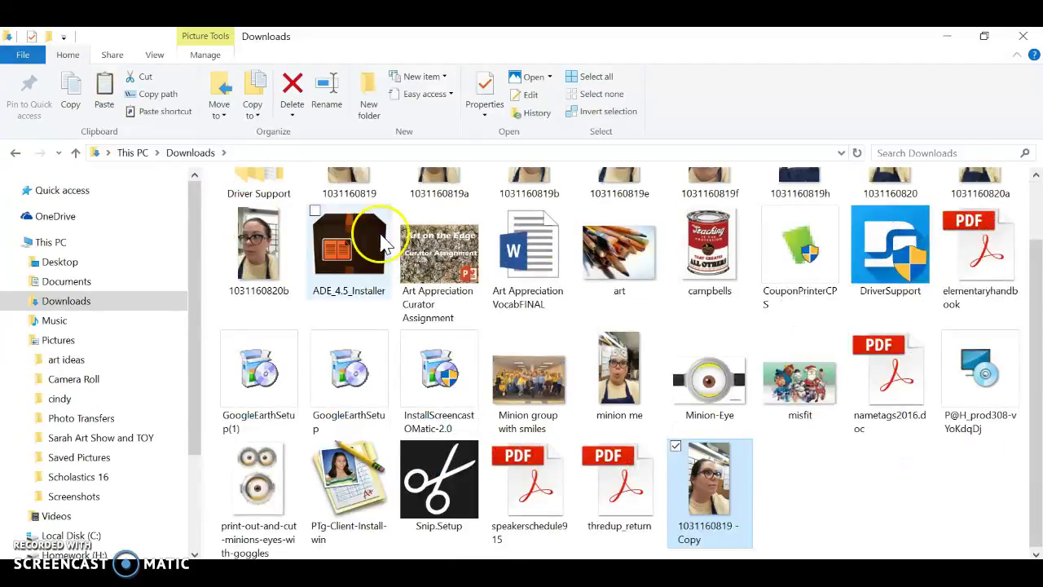
right_click(704, 473)
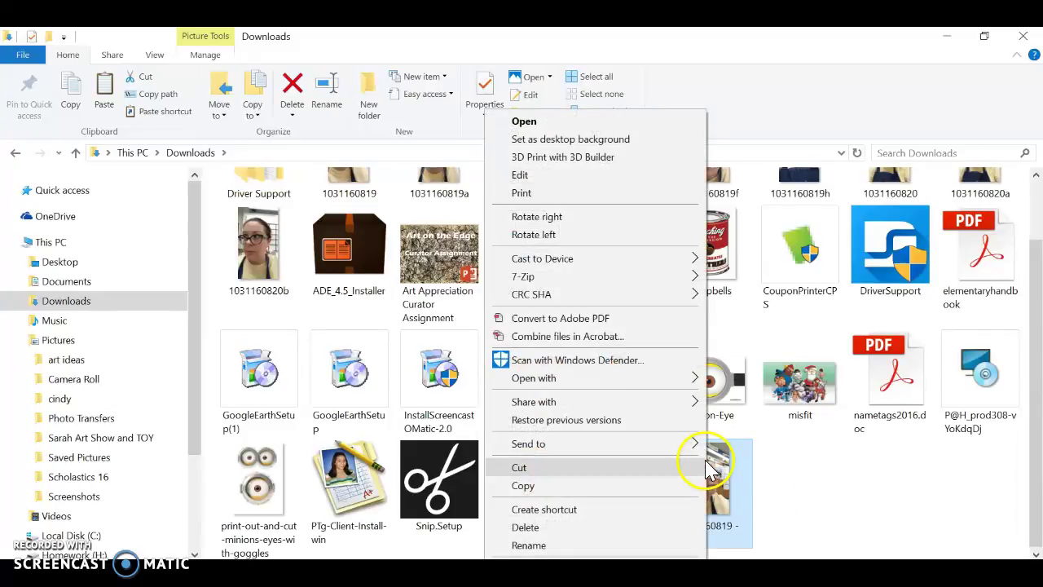
click(666, 489)
click(798, 491)
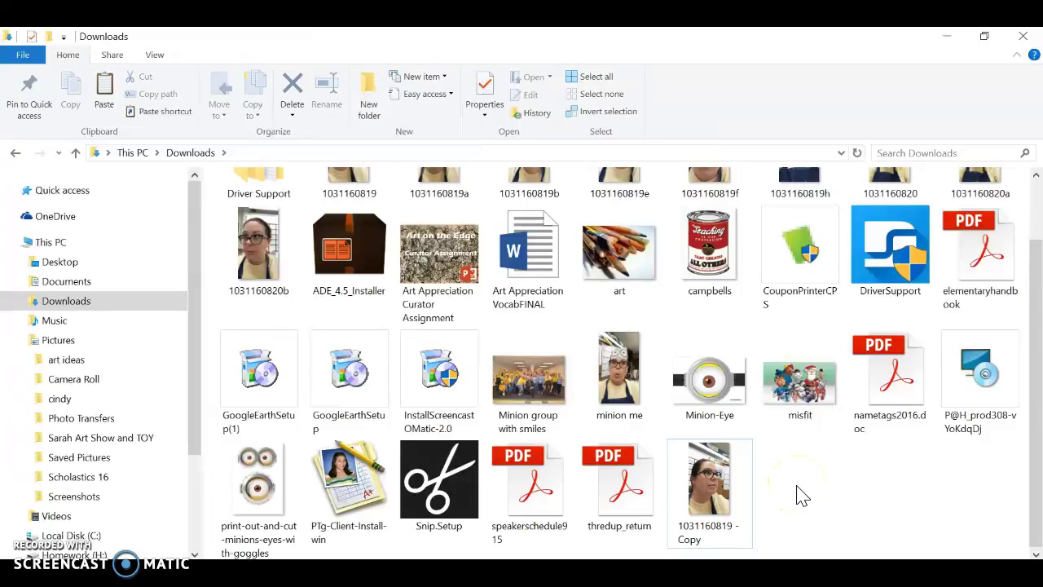
click(798, 486)
right_click(798, 489)
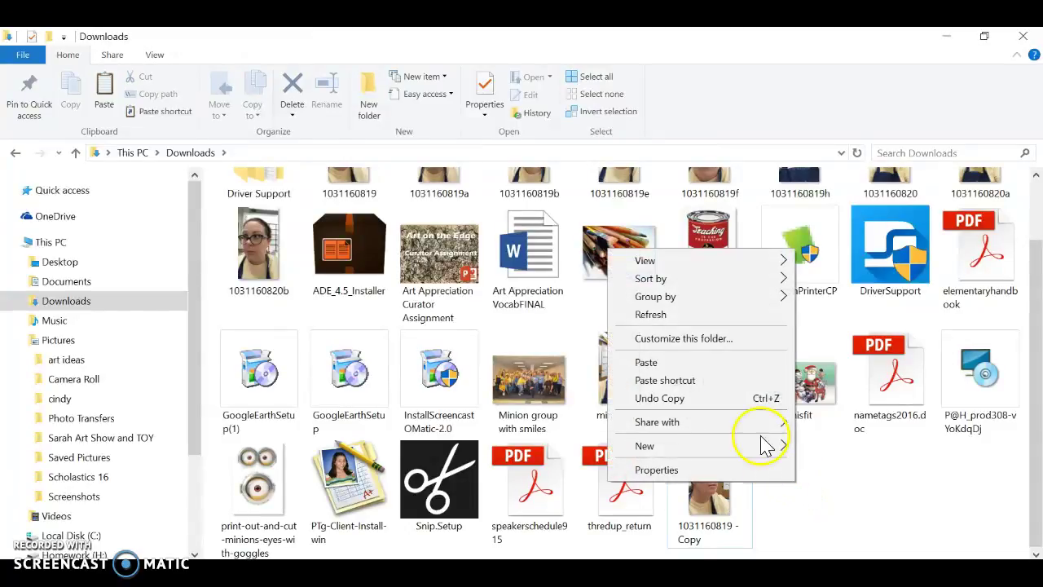
click(733, 364)
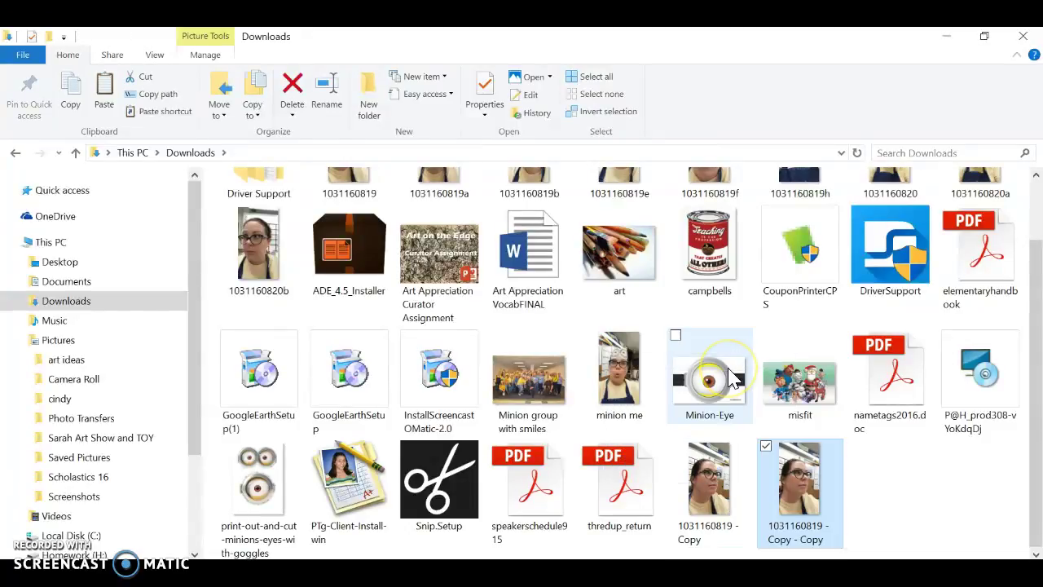
drag(1032, 372, 1029, 310)
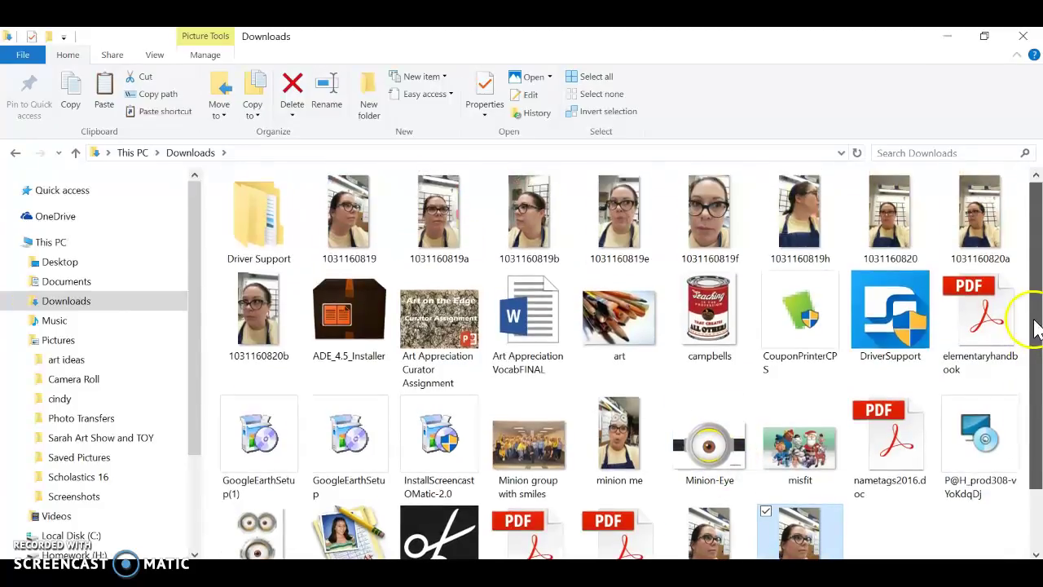
click(946, 36)
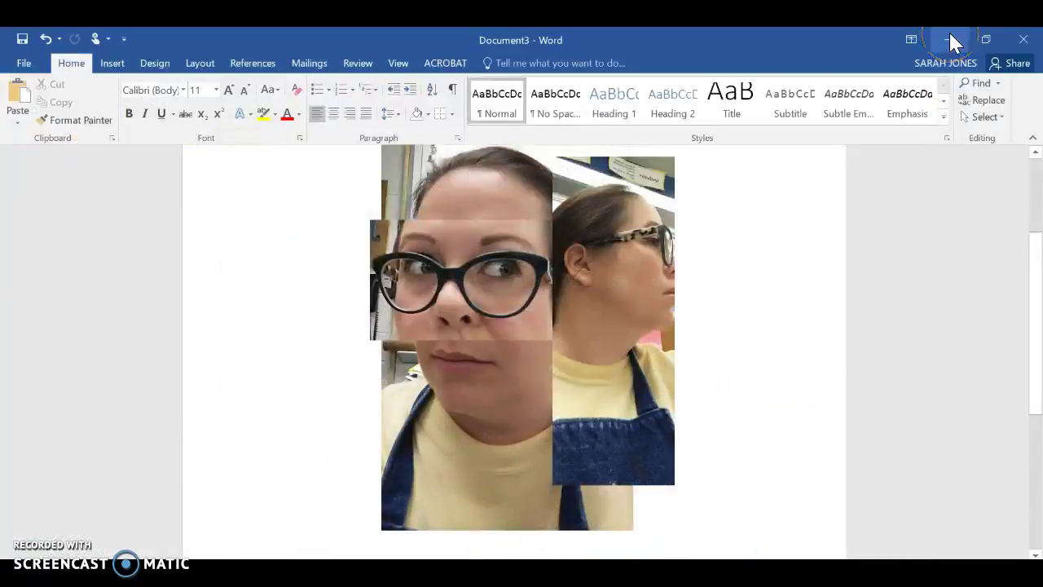
Bring up Document1, showing the eyes-and-glasses strip over a single selfie's face.
click(446, 571)
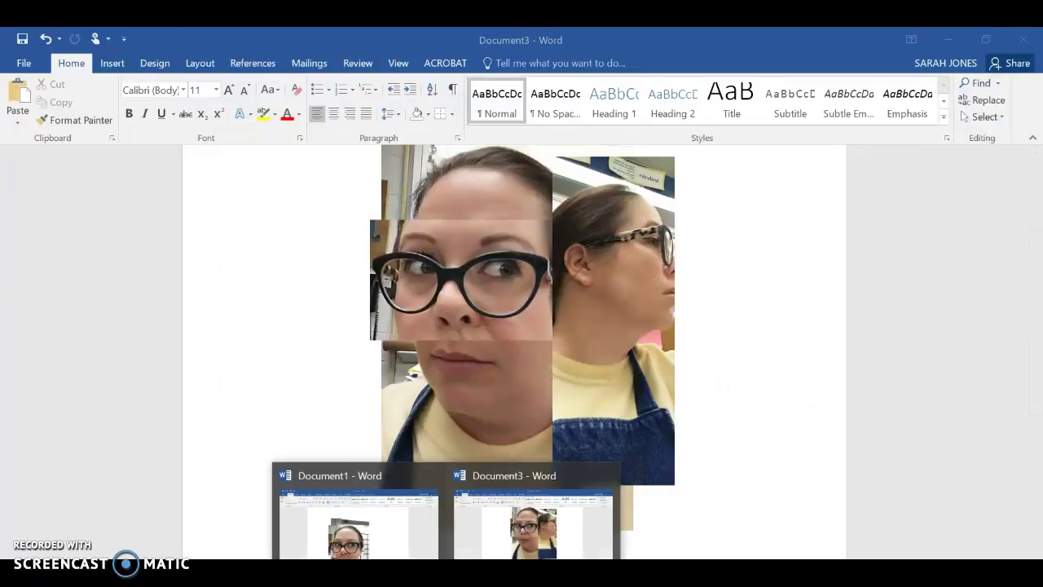
click(401, 556)
drag(1029, 273, 1036, 326)
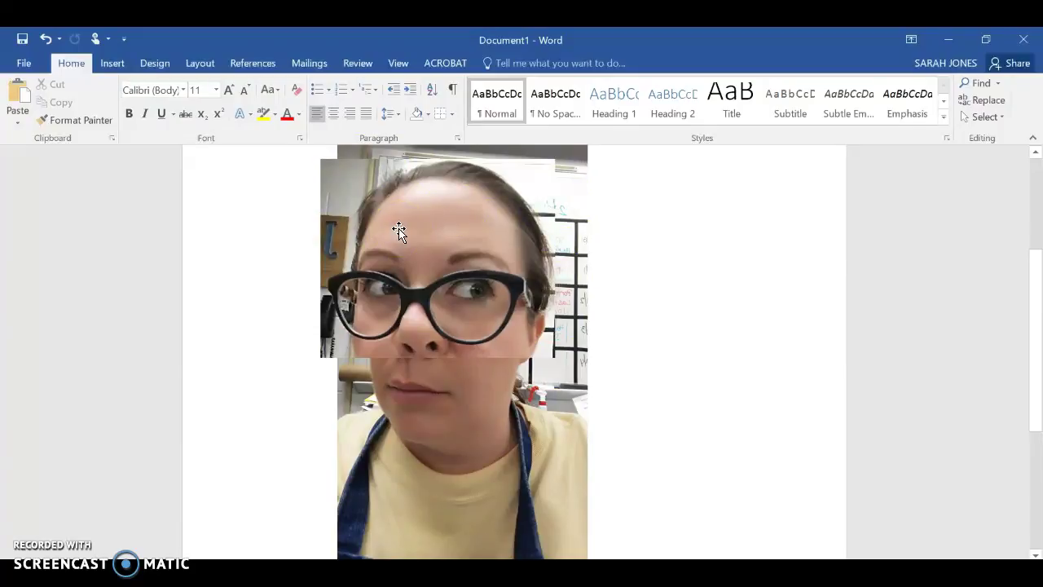
click(350, 438)
click(197, 337)
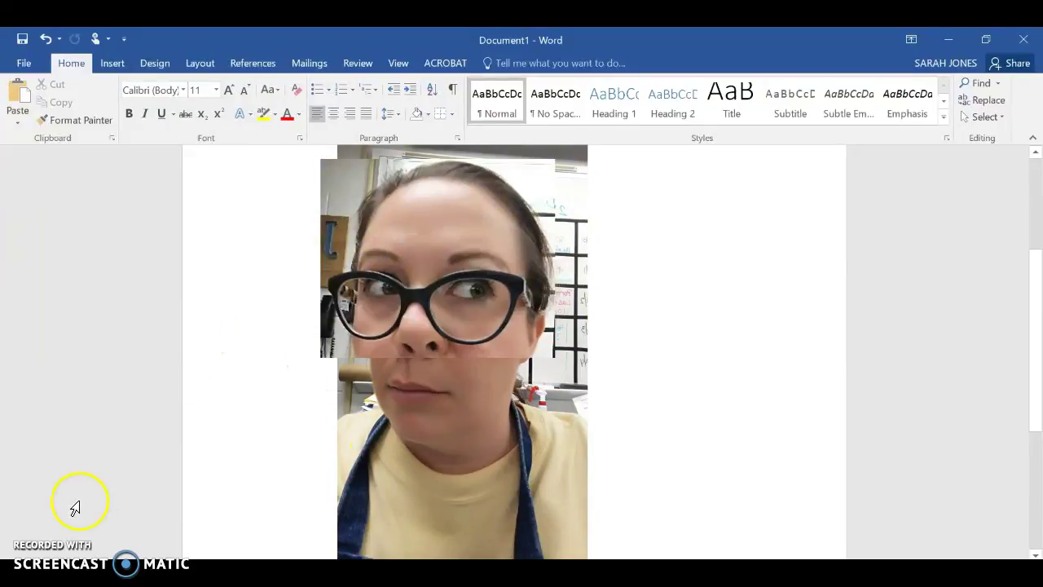